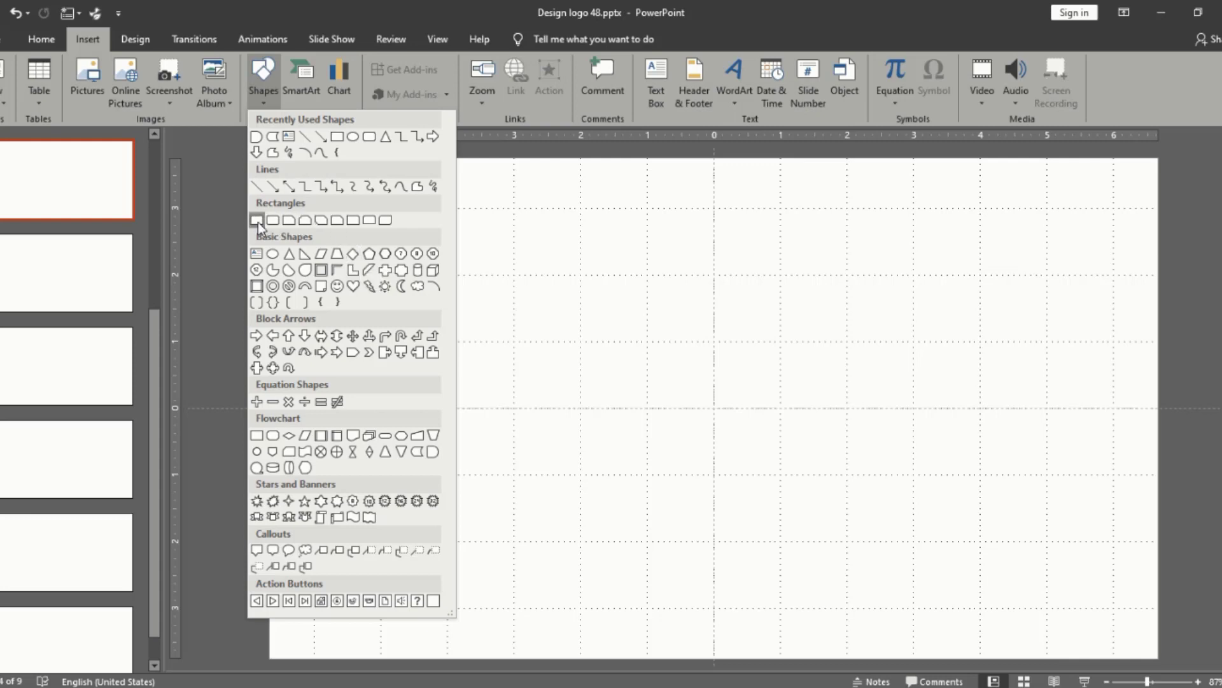
Draw a rectangle about 2.35 inches wide and 1.99 inches high, centred on the slide
{"action": "left_click", "coordinate": [256, 219]}
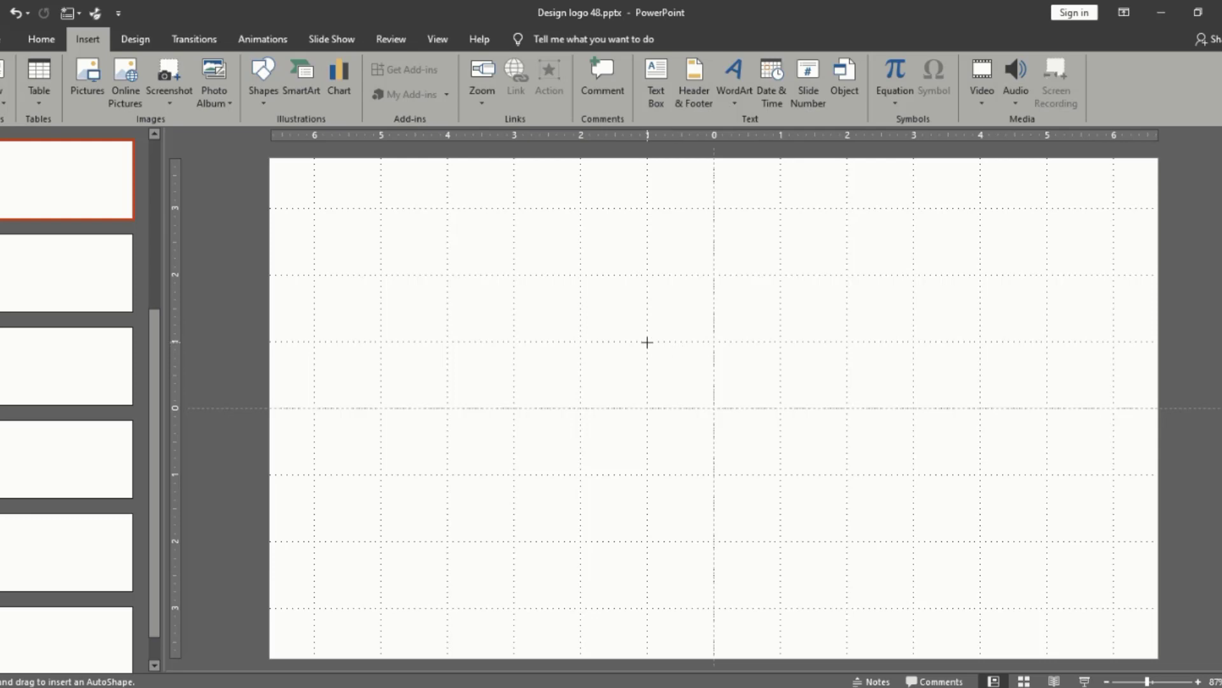
{"action": "left_click_drag", "start_coordinate": [647, 342], "coordinate": [781, 473]}
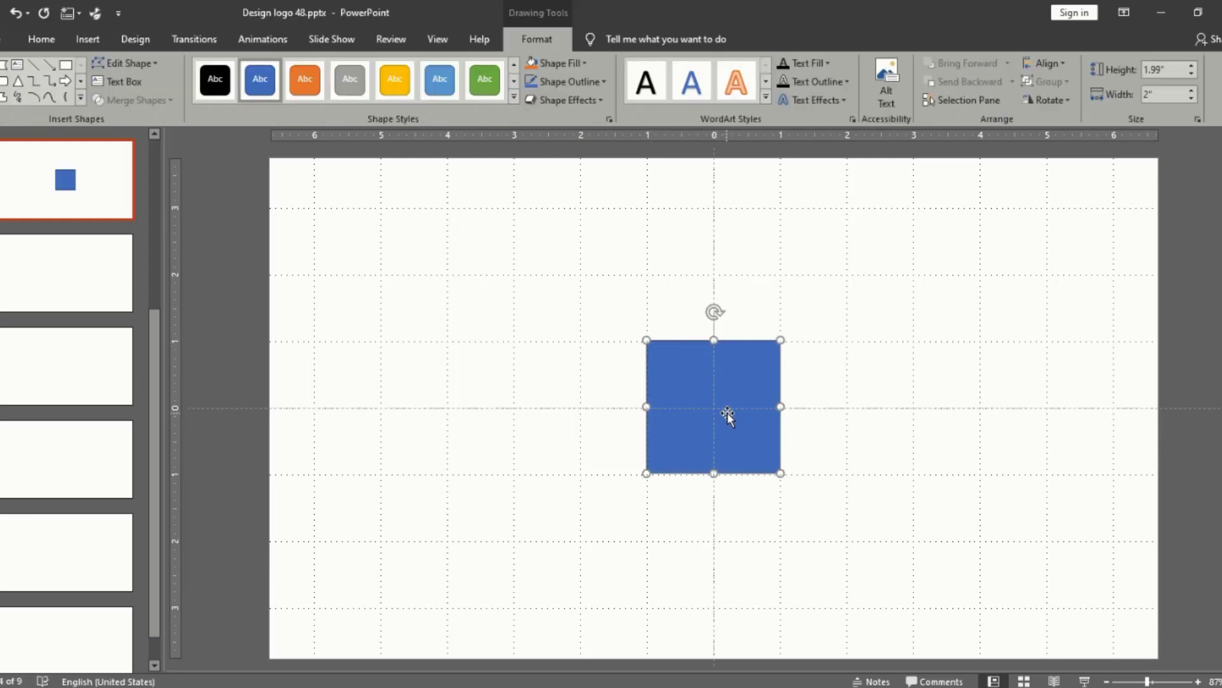
{"action": "left_click_drag", "start_coordinate": [780, 406], "coordinate": [761, 390]}
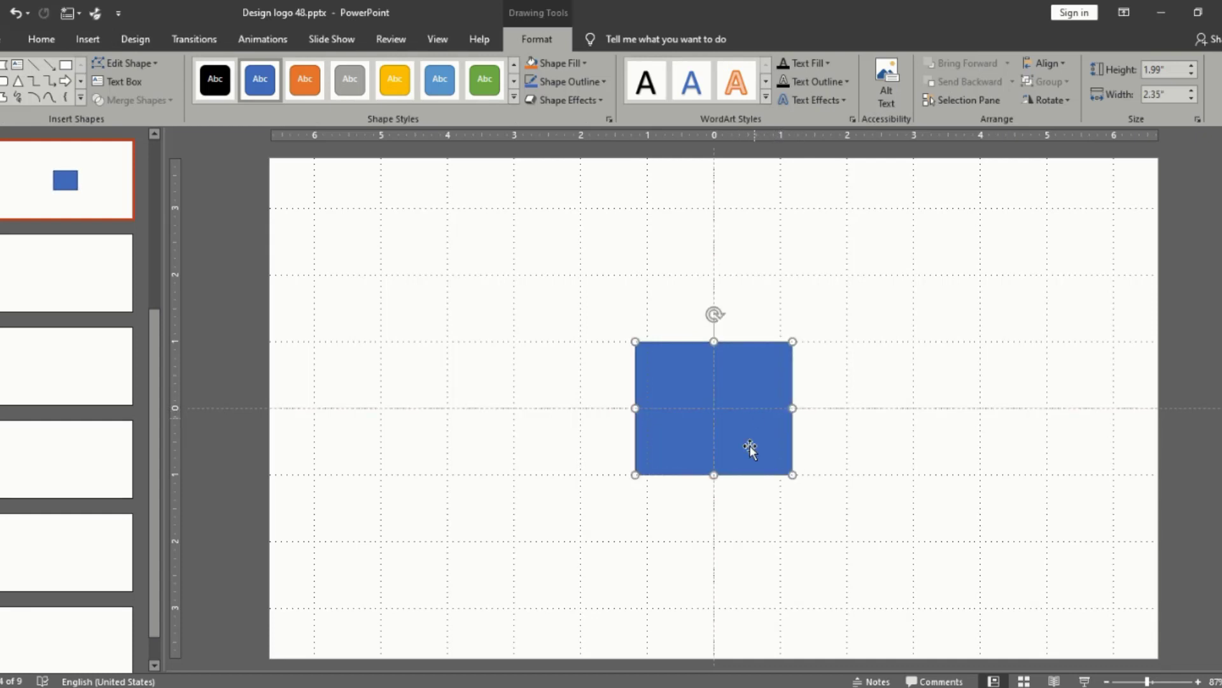
{"action": "left_click", "coordinate": [593, 279]}
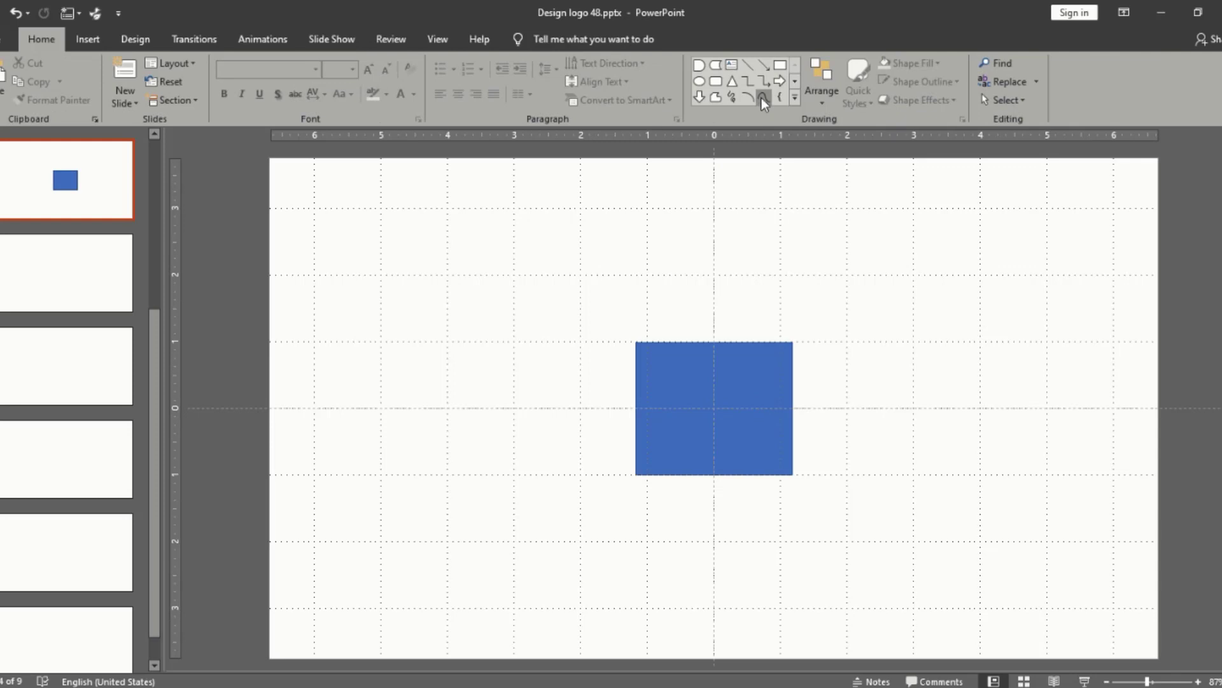
Add a Flowchart Delay shape rotated to curve downward, and fit it to the rectangle's width at its lower edge
{"action": "left_click", "coordinate": [699, 65]}
{"action": "mouse_move", "coordinate": [728, 251]}
{"action": "left_mouse_down"}
{"action": "mouse_move", "coordinate": [780, 301]}
{"action": "mouse_move", "coordinate": [814, 366]}
{"action": "left_mouse_up"}
{"action": "left_click_drag", "start_coordinate": [791, 281], "coordinate": [748, 472]}
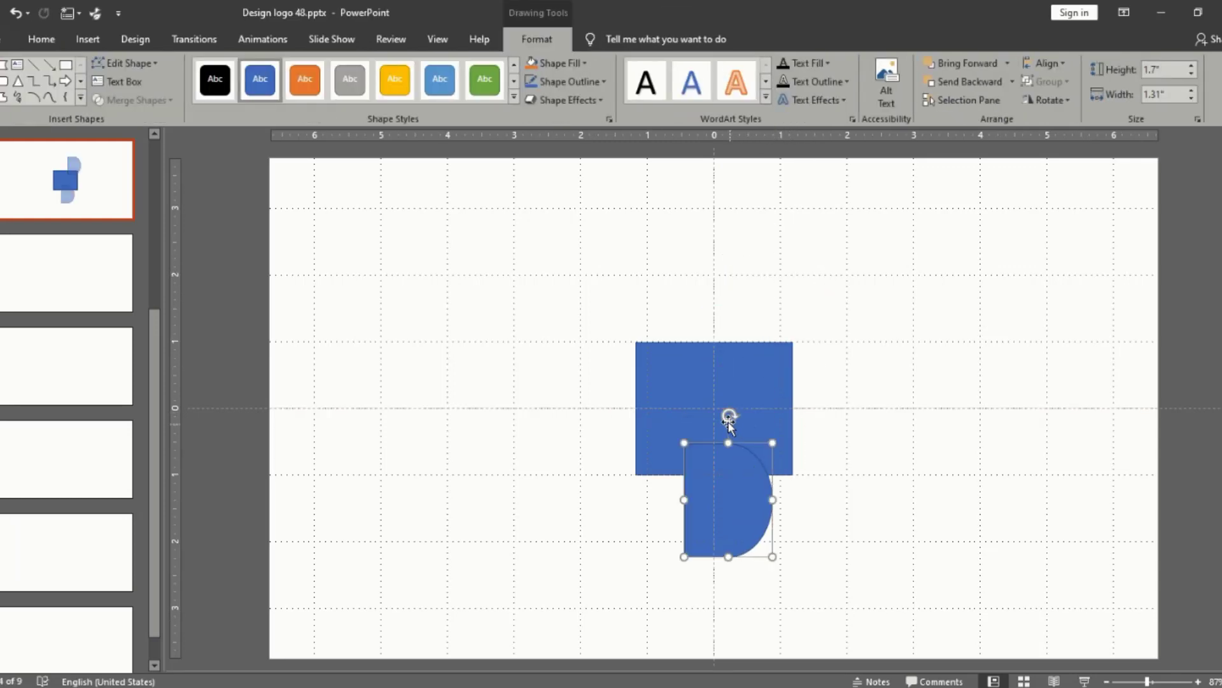
{"action": "left_click_drag", "start_coordinate": [729, 417], "coordinate": [793, 518]}
{"action": "left_click", "coordinate": [843, 517]}
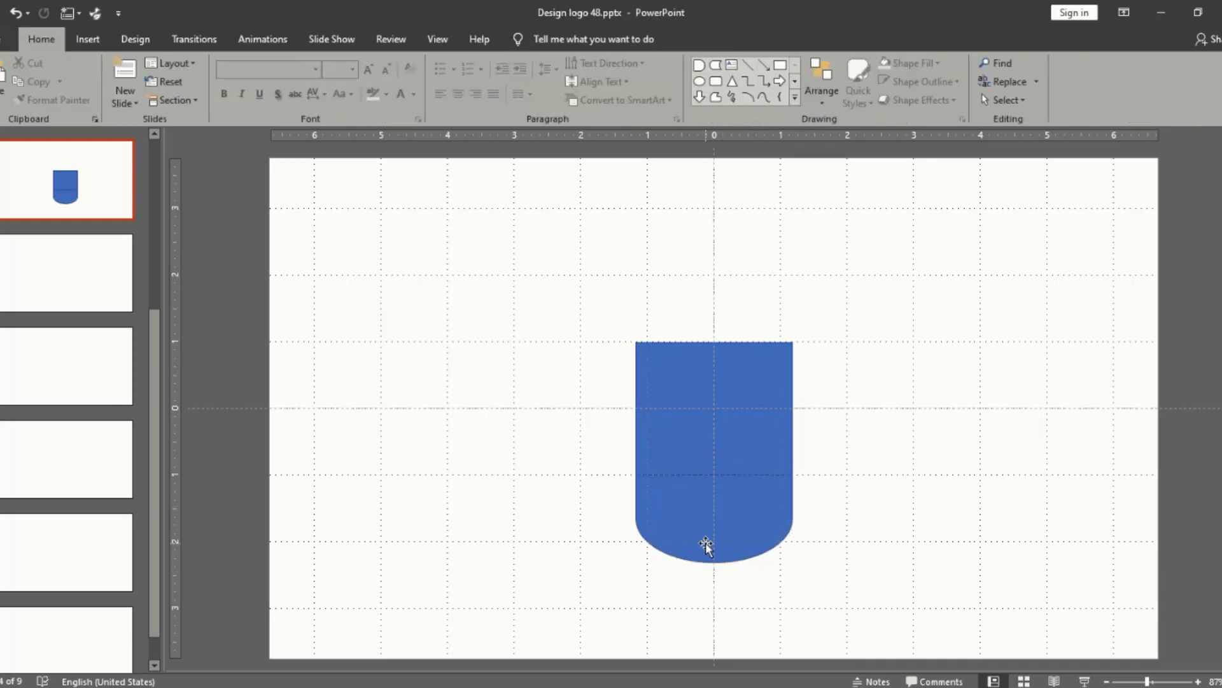
Resize the rounded shape to about 1.9 inches deep and centre it on the rectangle's lower edge
{"action": "left_click", "coordinate": [707, 543]}
{"action": "left_click_drag", "start_coordinate": [714, 562], "coordinate": [724, 477]}
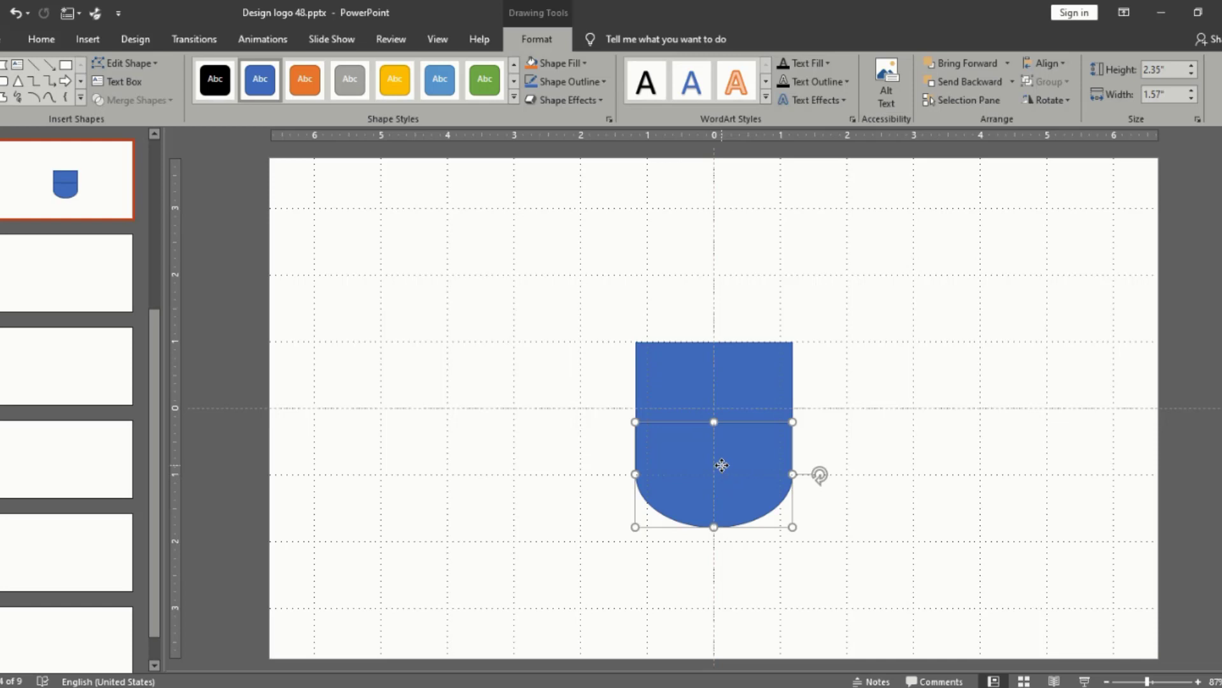
{"action": "left_click_drag", "start_coordinate": [713, 523], "coordinate": [713, 548]}
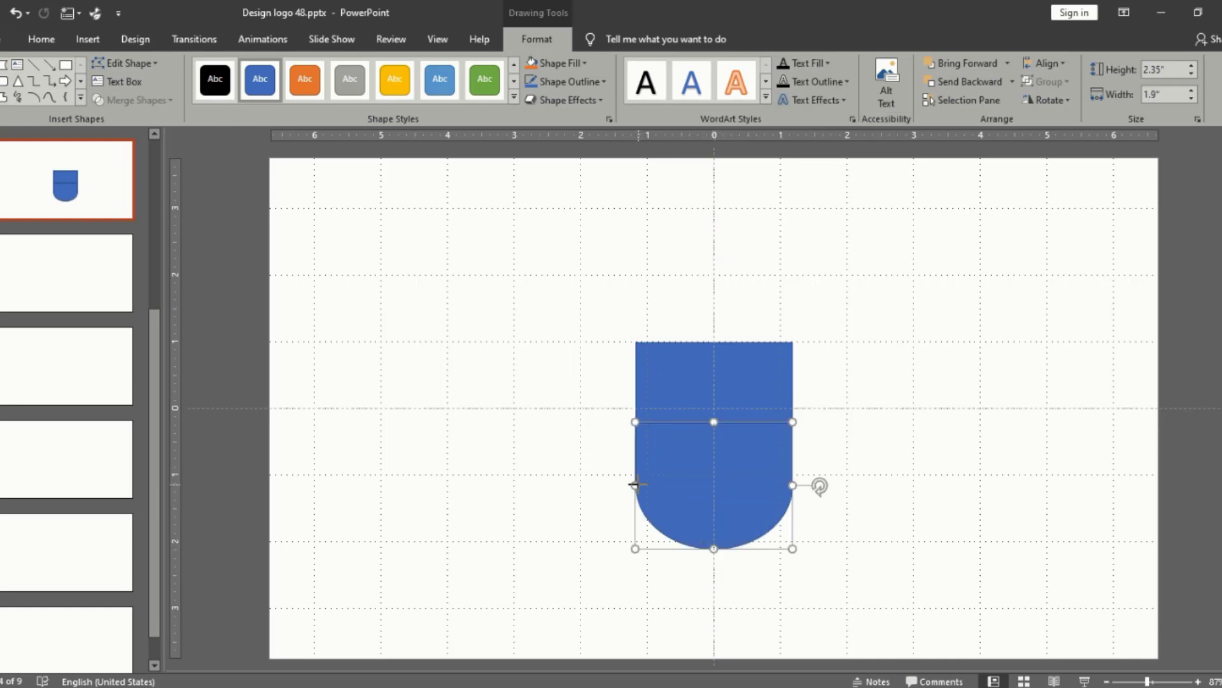
{"action": "left_click_drag", "start_coordinate": [634, 485], "coordinate": [637, 481]}
{"action": "left_click", "coordinate": [900, 493]}
{"action": "left_click", "coordinate": [756, 467]}
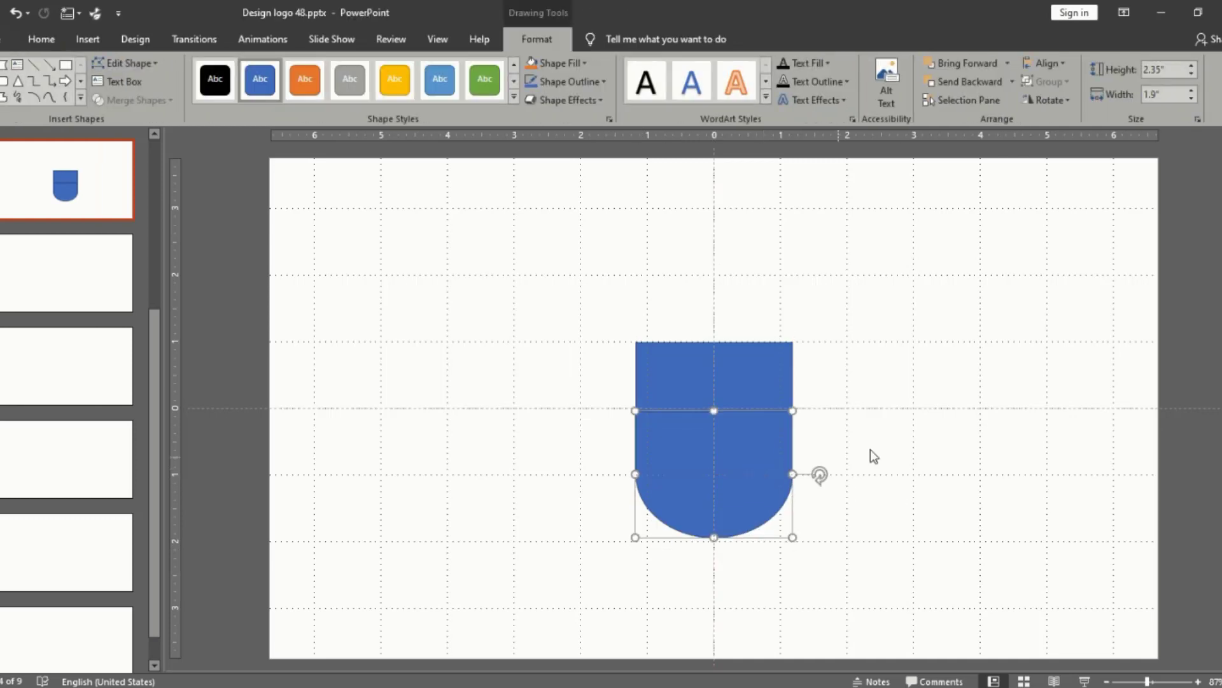
Lower the rectangle's upper edge to reduce its height to about 1.31 inches
{"action": "left_click", "coordinate": [820, 404]}
{"action": "left_click", "coordinate": [750, 354]}
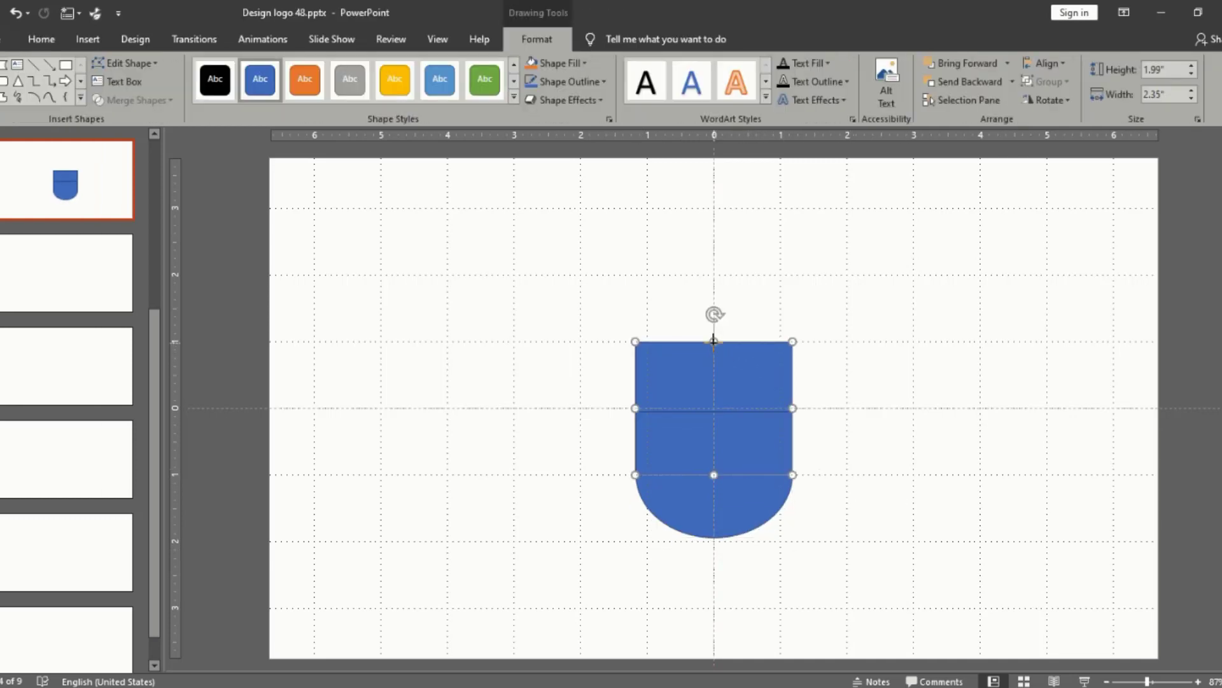
{"action": "left_click_drag", "start_coordinate": [714, 342], "coordinate": [714, 386]}
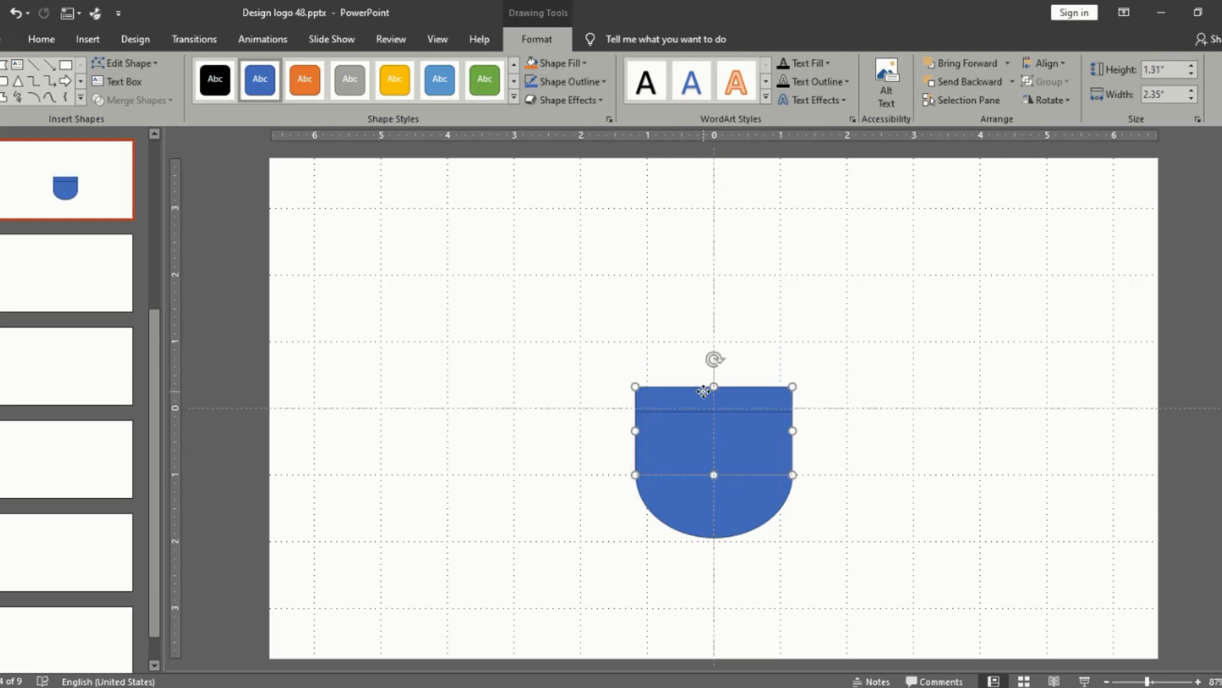
Add an edit point midway along the rectangle's top edge and raise it into a peak, about 1.85 inches high overall
{"action": "right_click", "coordinate": [703, 391]}
{"action": "left_click", "coordinate": [753, 134]}
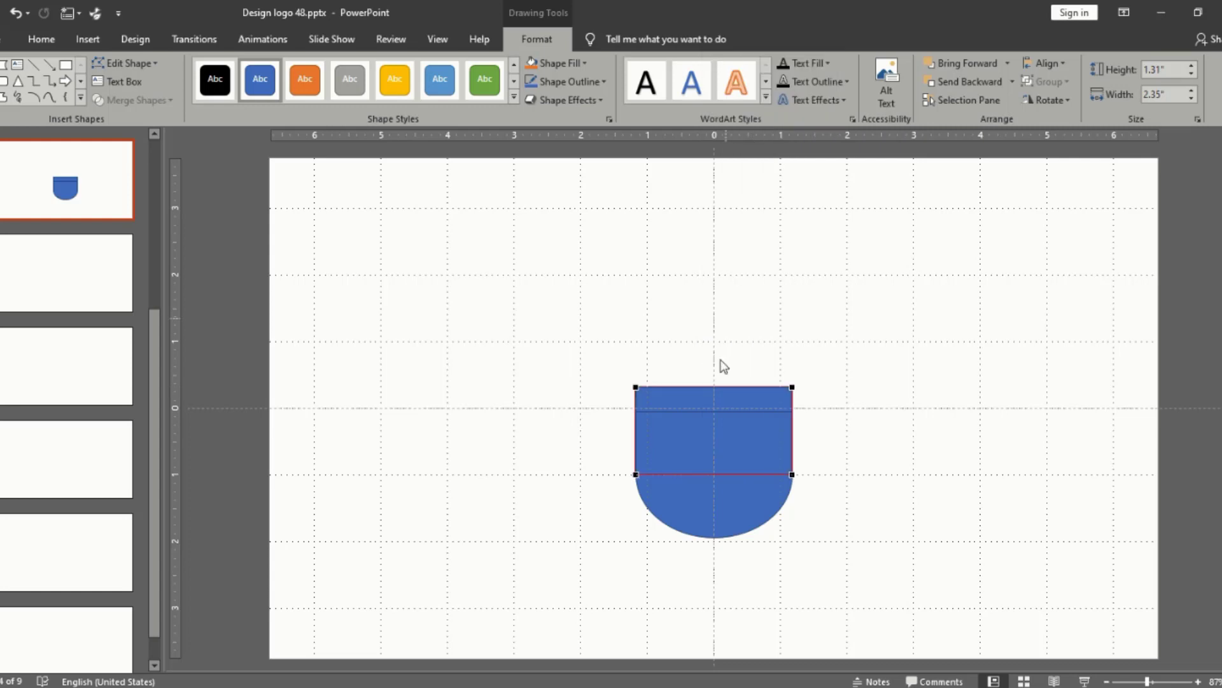
{"action": "right_click", "coordinate": [714, 387]}
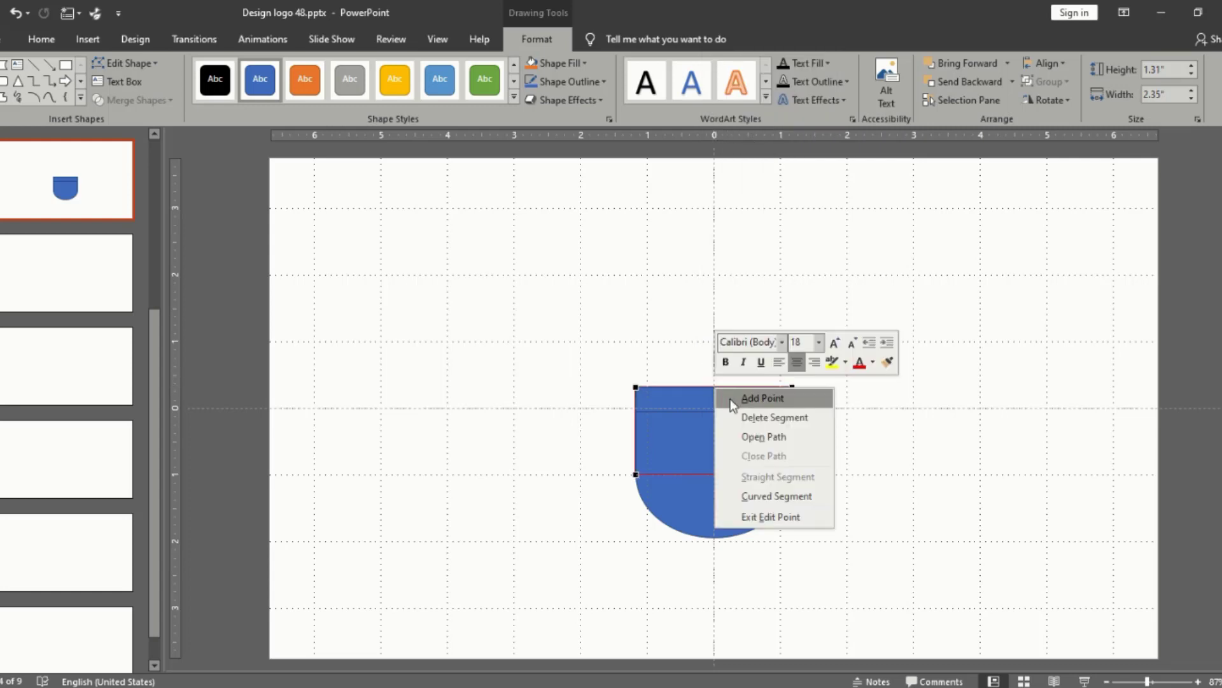
{"action": "left_click", "coordinate": [747, 401]}
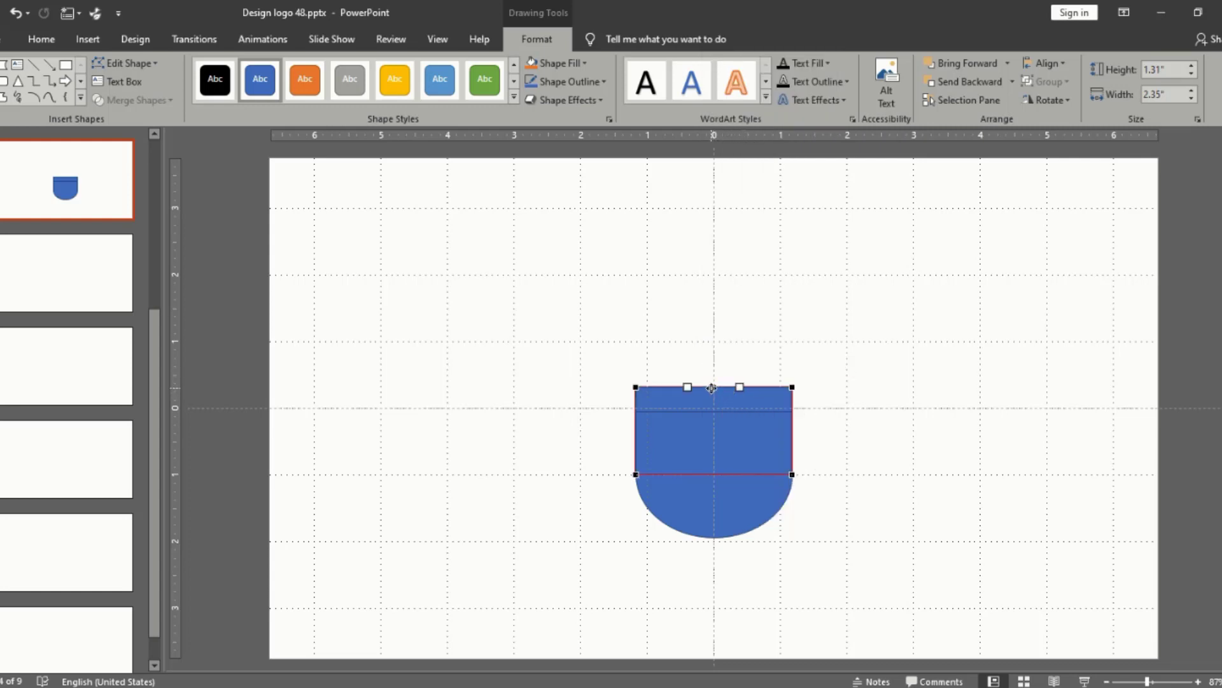
{"action": "left_click_drag", "start_coordinate": [712, 388], "coordinate": [714, 352]}
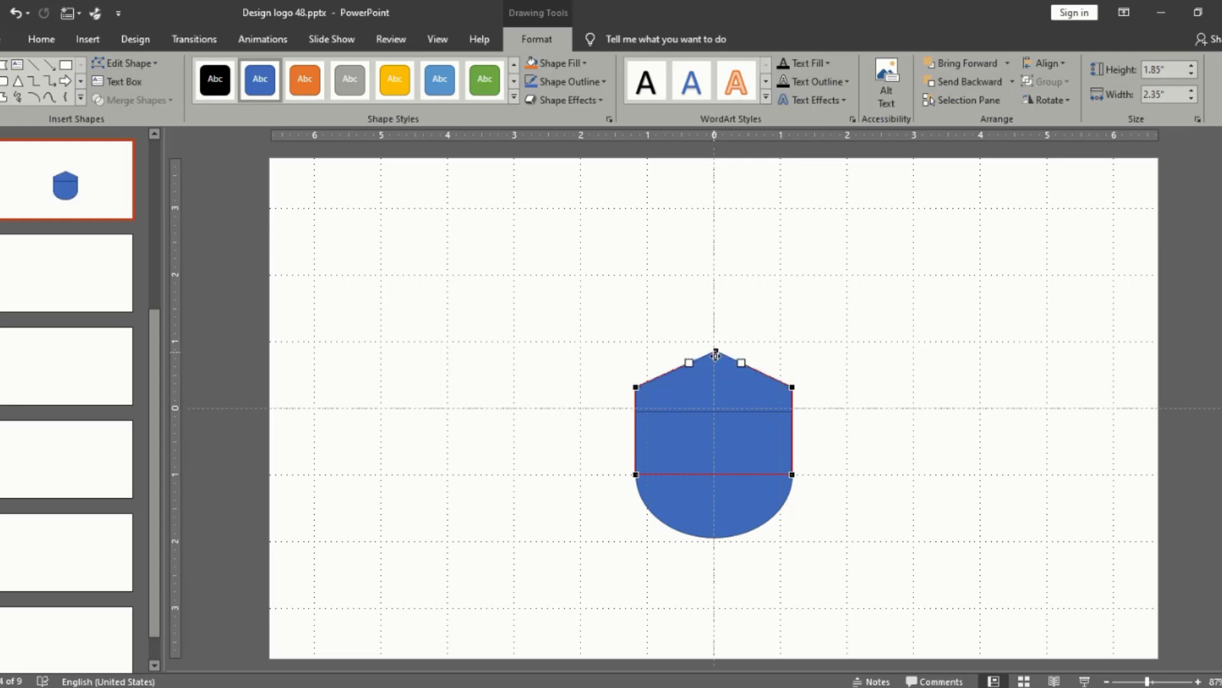
{"action": "left_click", "coordinate": [863, 404]}
Merge the rounded and peaked shapes with Union and centre the resulting shield vertically on the slide
{"action": "left_click", "coordinate": [755, 444]}
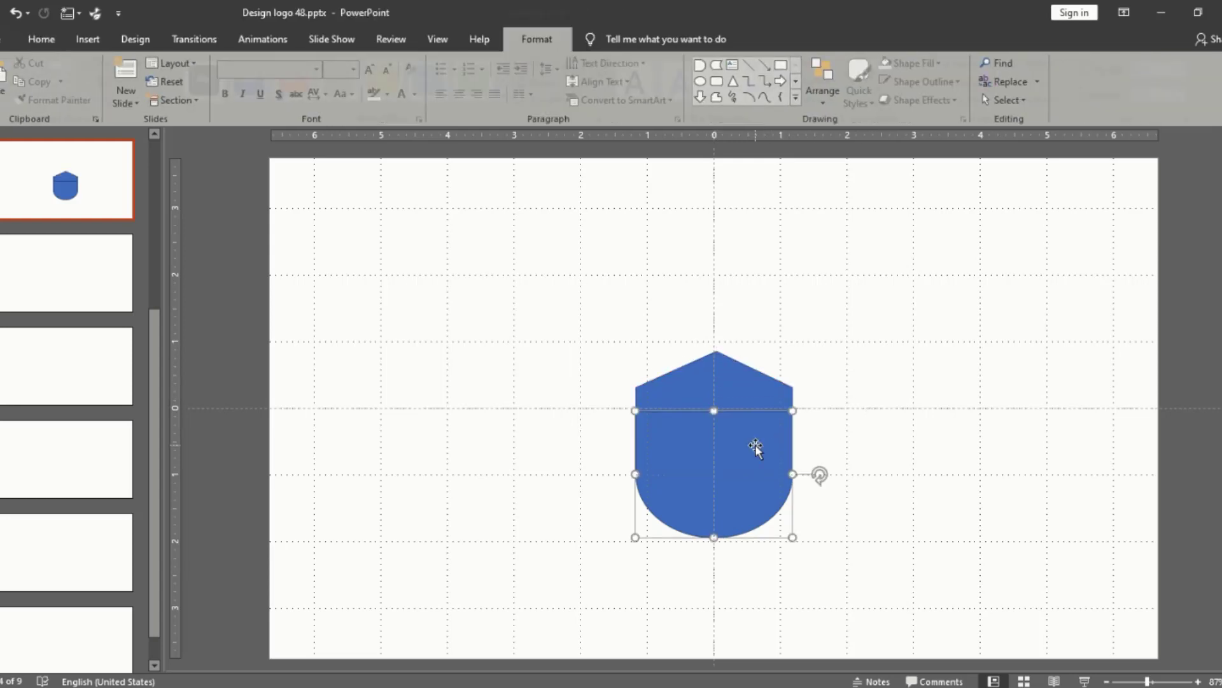
{"action": "left_click", "coordinate": [750, 386], "text": "shift"}
{"action": "left_click", "coordinate": [169, 101]}
{"action": "left_click", "coordinate": [121, 121]}
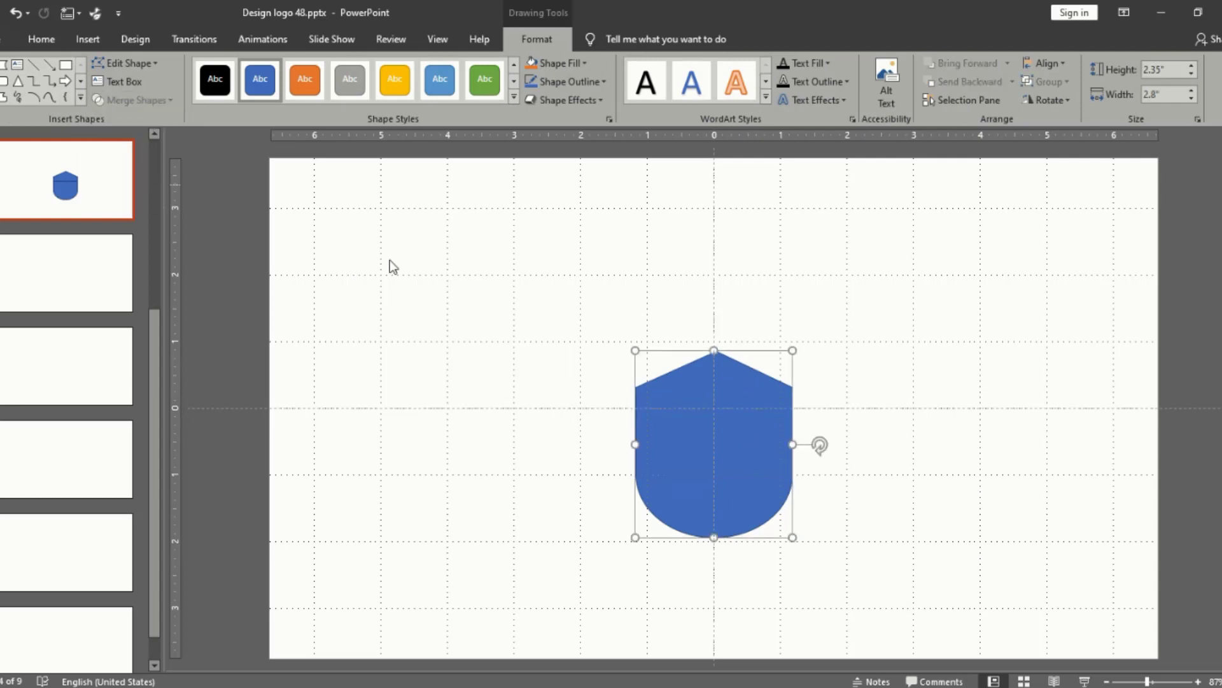
{"action": "scroll", "coordinate": [730, 417], "scroll_direction": "up", "scroll_amount": 4, "text": "ctrl"}
{"action": "left_click_drag", "start_coordinate": [742, 409], "coordinate": [750, 355]}
{"action": "key", "text": "Up"}
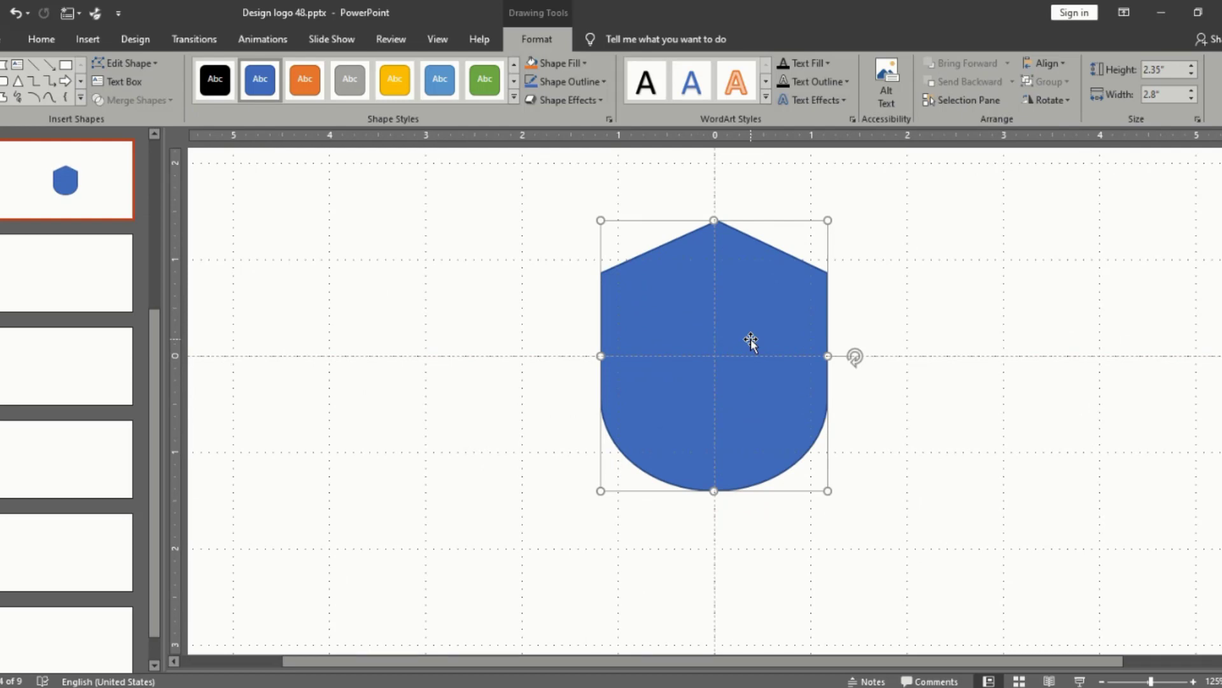
Duplicate the shield and scale the copy down, centred inside the original
{"action": "key", "text": "ctrl+d"}
{"action": "left_click", "coordinate": [842, 510]}
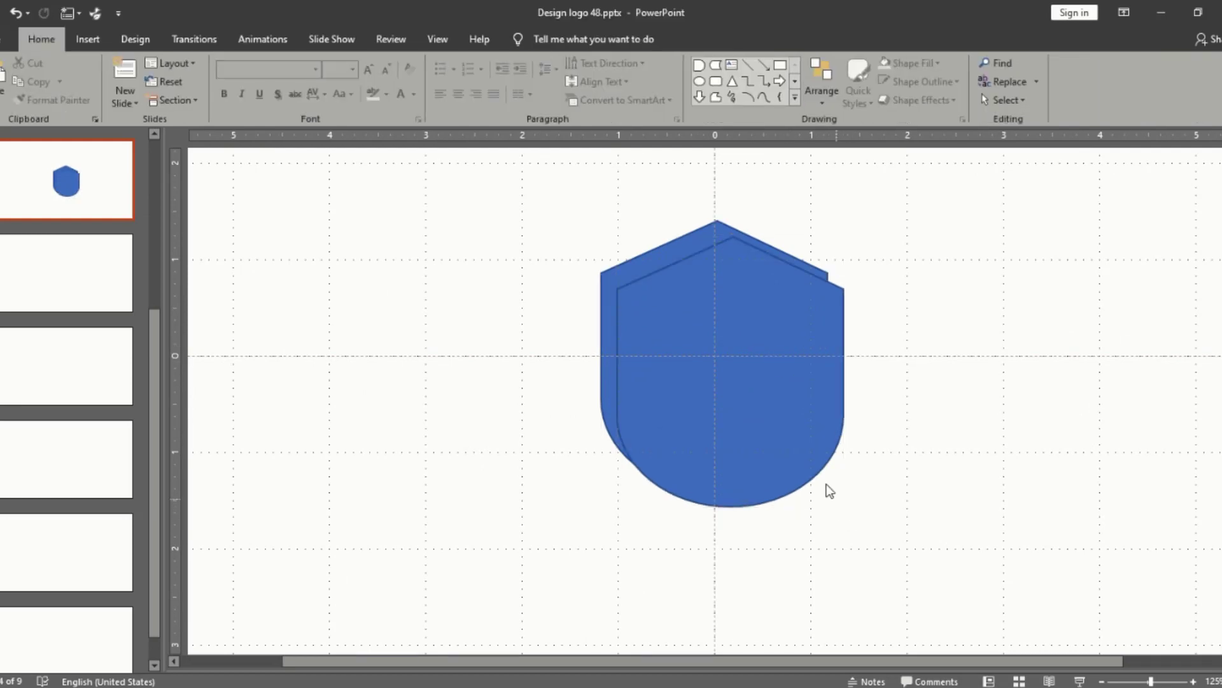
{"action": "left_click", "coordinate": [832, 494]}
{"action": "left_click_drag", "start_coordinate": [844, 506], "coordinate": [812, 471]}
{"action": "left_click_drag", "start_coordinate": [775, 409], "coordinate": [774, 417]}
{"action": "left_click", "coordinate": [775, 417]}
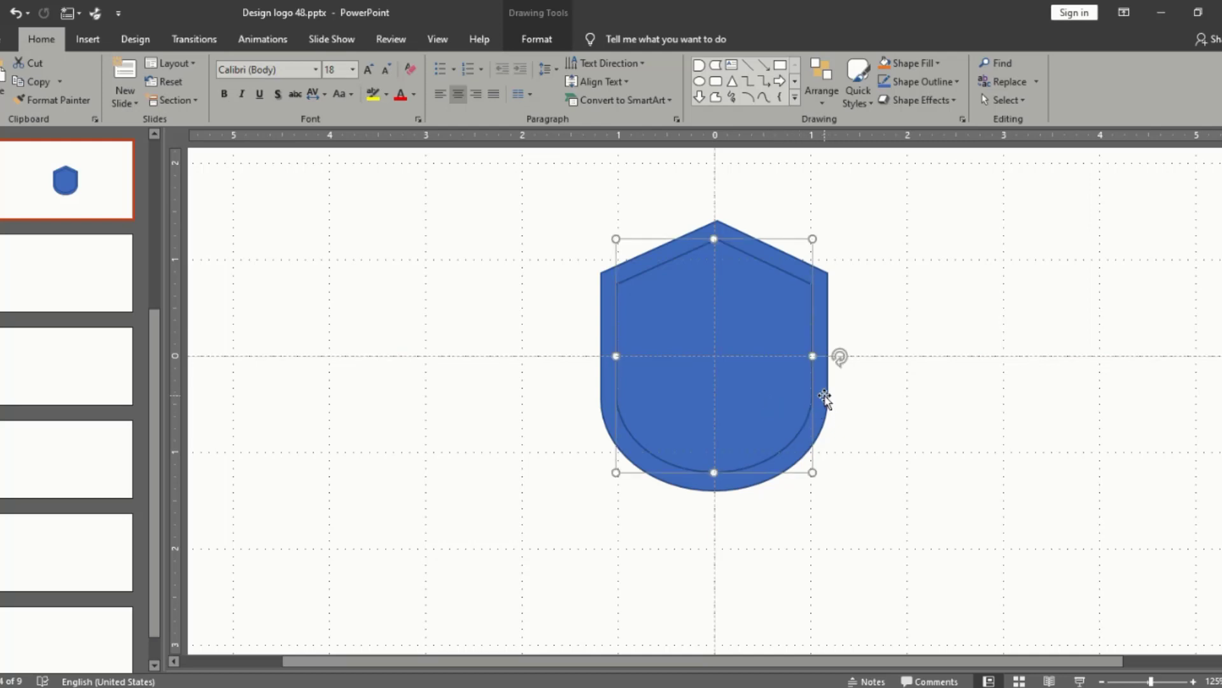
Shrink the inner shield slightly more and re-centre it within the outer shield
{"action": "left_click", "coordinate": [870, 215]}
{"action": "left_click", "coordinate": [732, 280]}
{"action": "left_click_drag", "start_coordinate": [812, 238], "coordinate": [798, 243]}
{"action": "left_click_drag", "start_coordinate": [762, 286], "coordinate": [764, 284]}
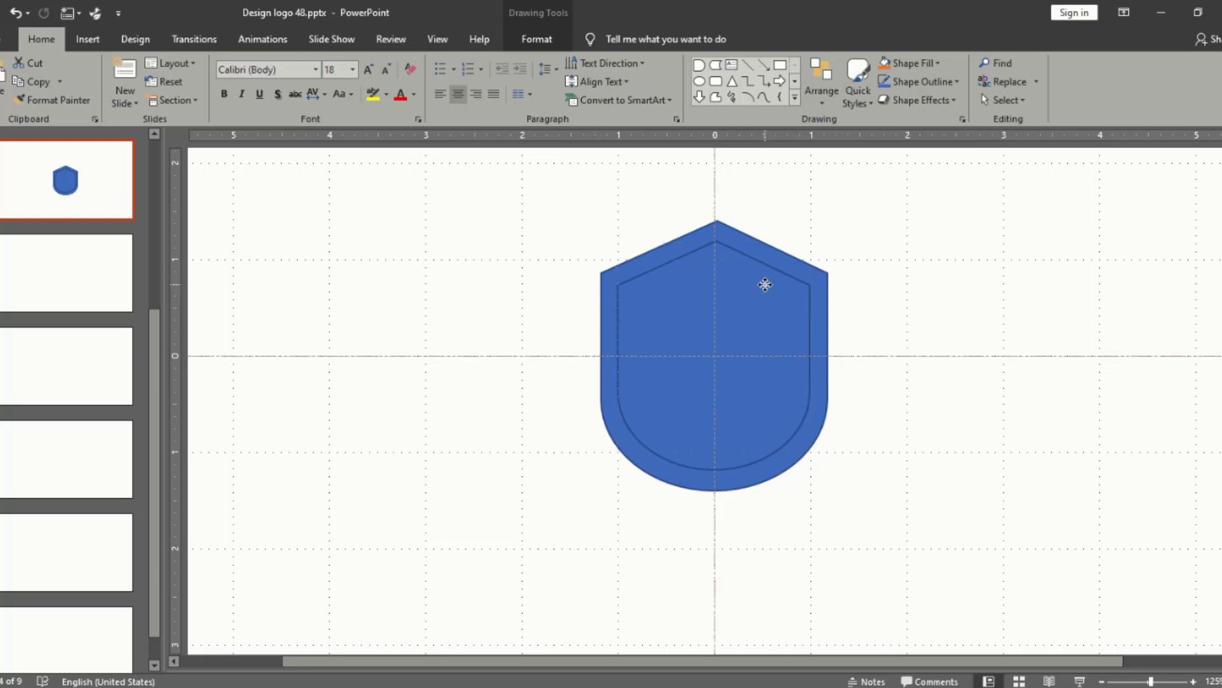
{"action": "left_click_drag", "start_coordinate": [765, 285], "coordinate": [765, 285]}
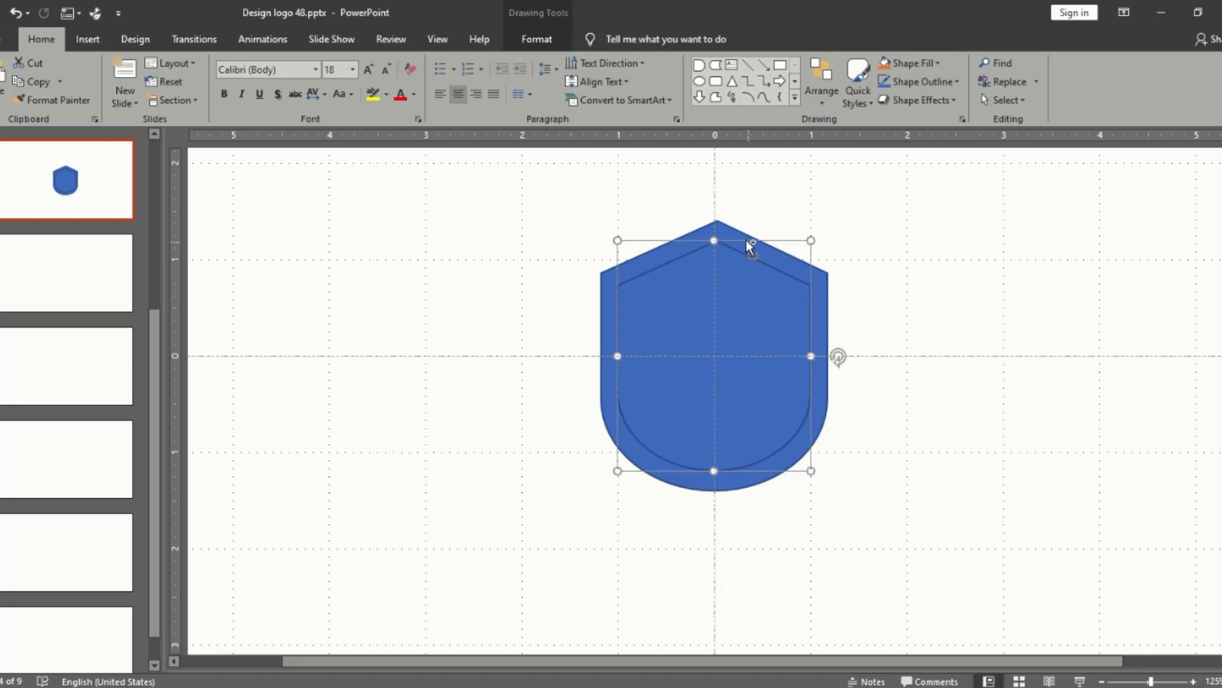
{"action": "left_click", "coordinate": [737, 240], "text": "shift"}
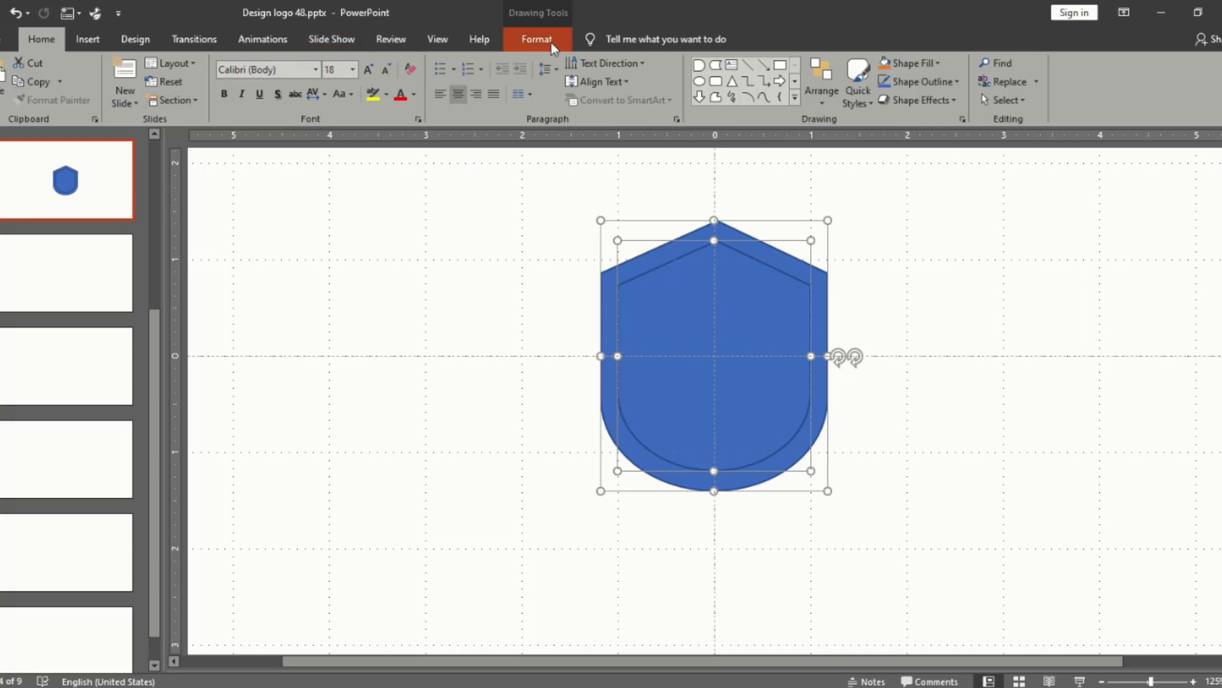
{"action": "left_click", "coordinate": [873, 317]}
{"action": "scroll", "coordinate": [873, 316], "scroll_direction": "up", "scroll_amount": 2}
{"action": "left_click", "coordinate": [746, 311]}
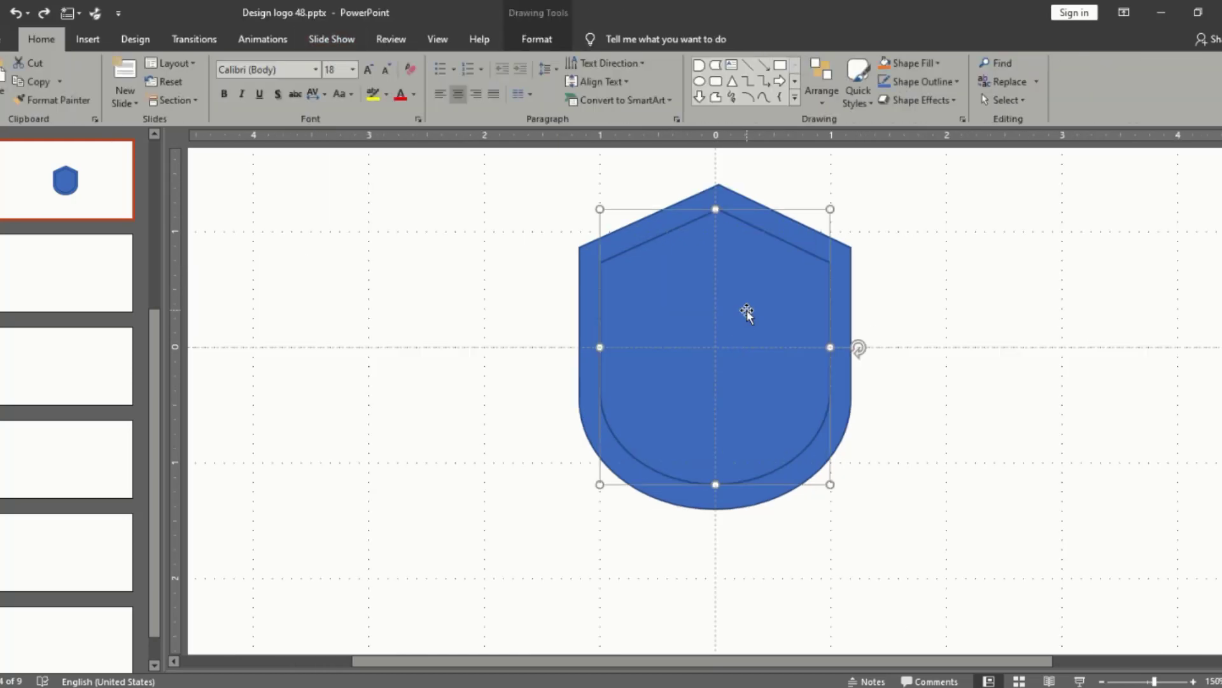
{"action": "scroll", "coordinate": [749, 309], "scroll_direction": "down", "scroll_amount": 2}
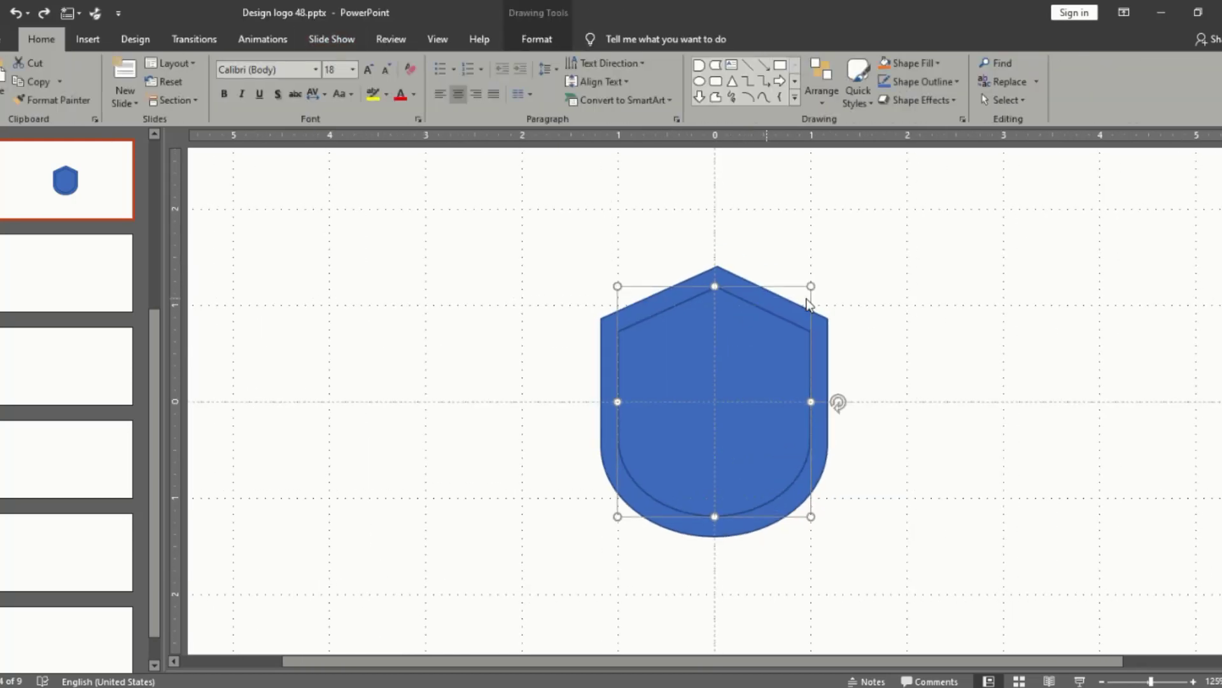
{"action": "left_click", "coordinate": [920, 238]}
Draw a rectangle about 4.58 by 1.47 inches over the shield's lower half, its upper edge on the horizontal centre line
{"action": "left_click", "coordinate": [778, 66]}
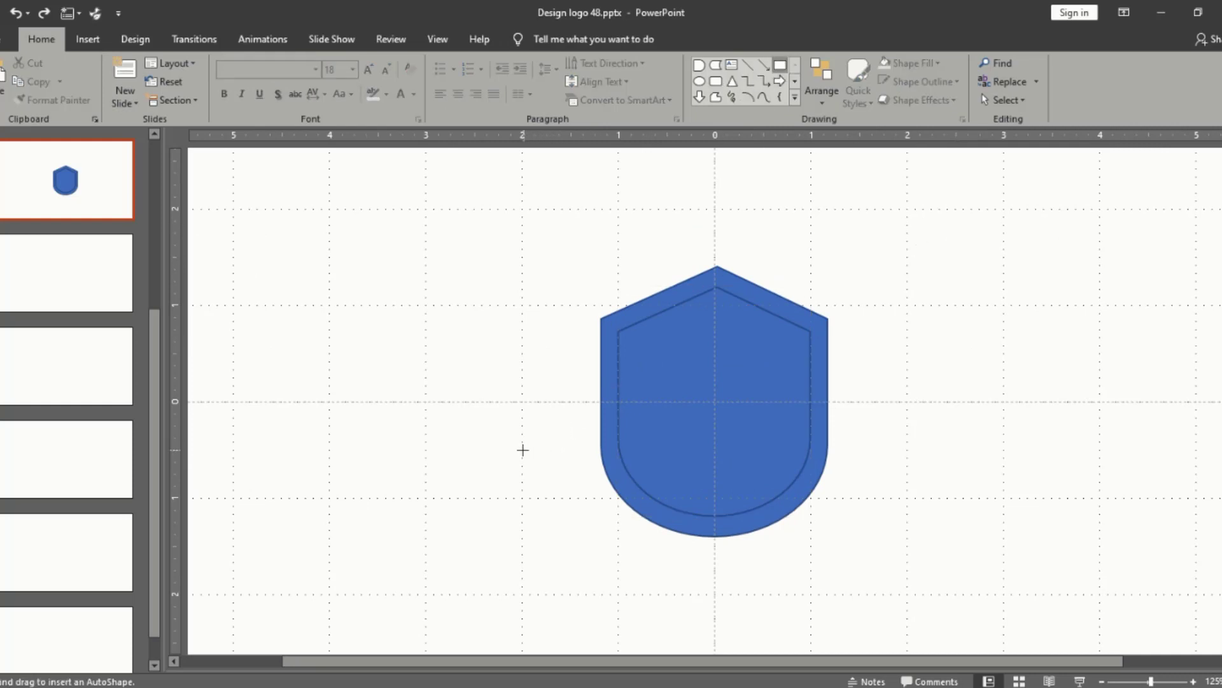
{"action": "left_click_drag", "start_coordinate": [522, 450], "coordinate": [962, 592]}
{"action": "left_click_drag", "start_coordinate": [914, 556], "coordinate": [886, 554]}
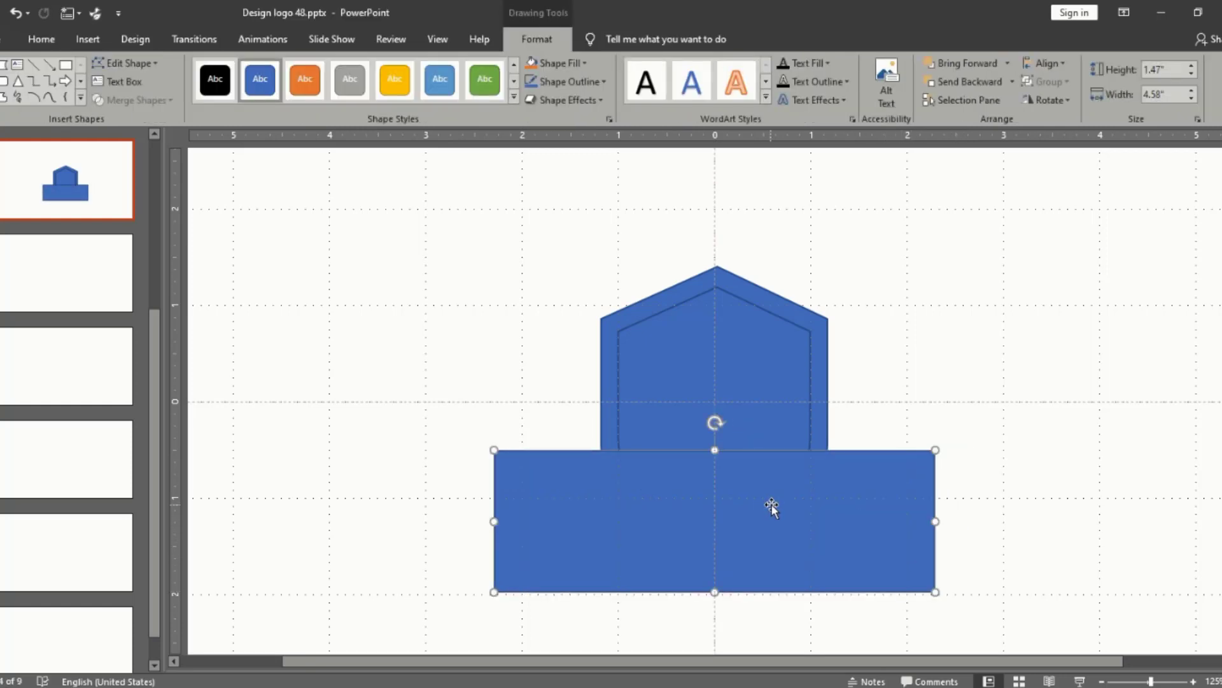
{"action": "left_click_drag", "start_coordinate": [777, 507], "coordinate": [776, 461]}
Fragment the inner shield with the wide rectangle and delete the leftover rectangle piece
{"action": "left_click", "coordinate": [752, 351], "text": "shift"}
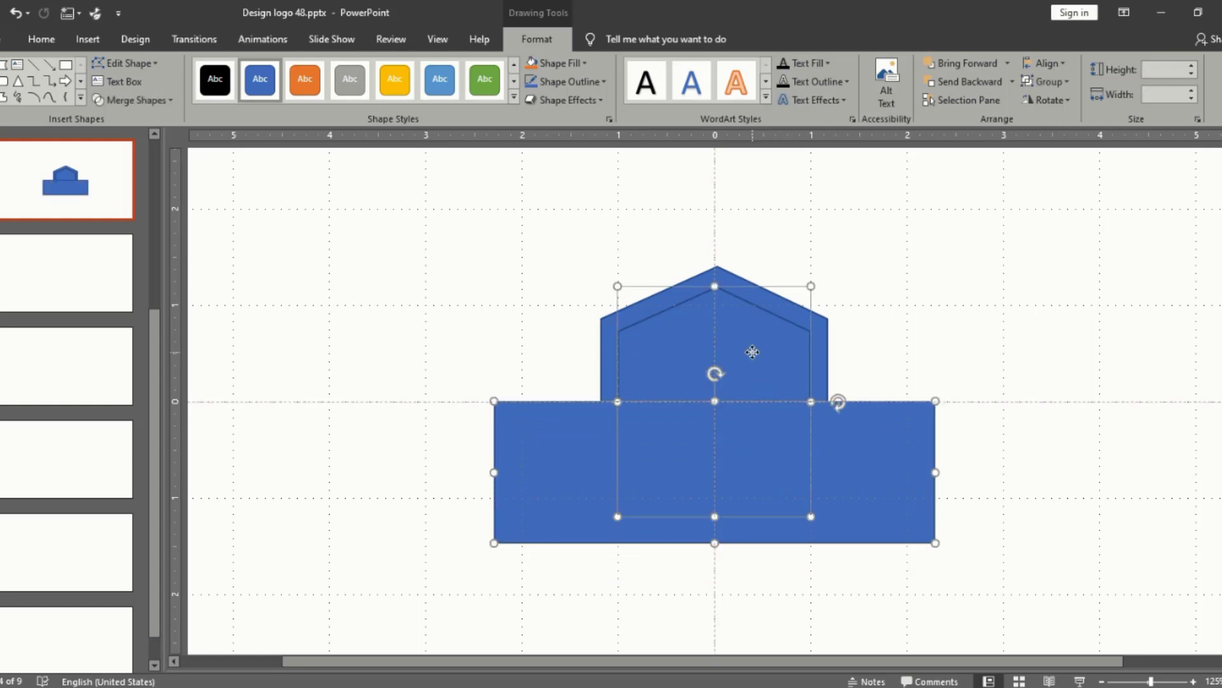
{"action": "left_click", "coordinate": [162, 100]}
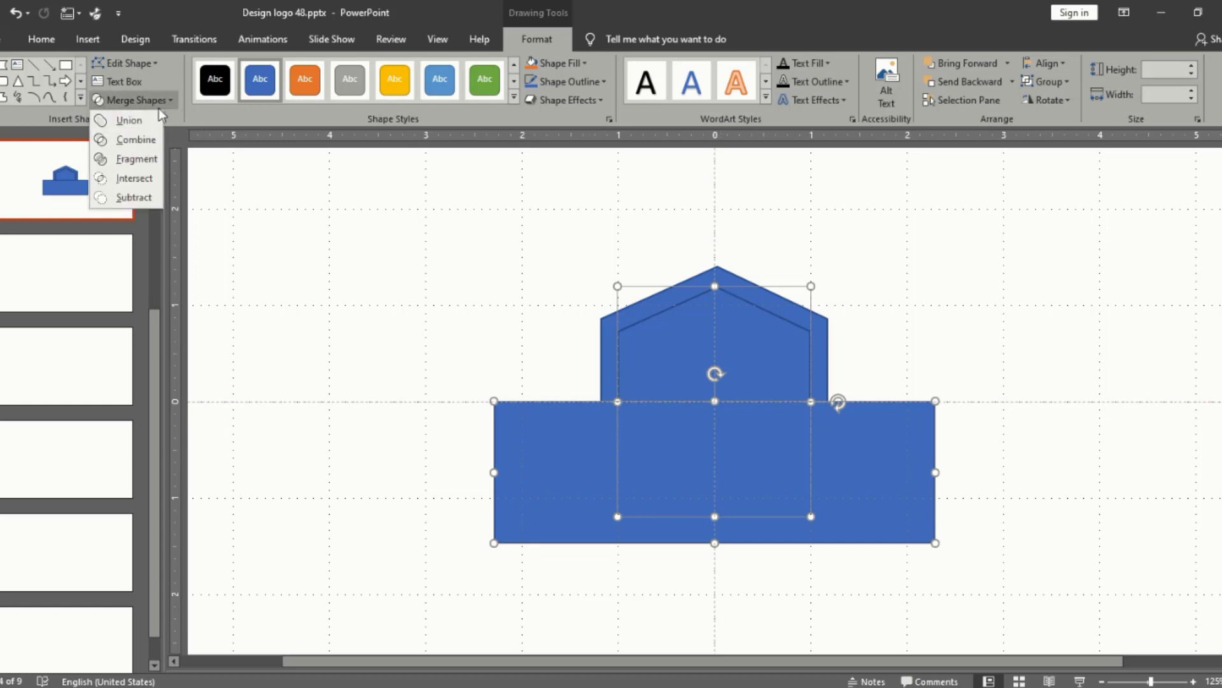
{"action": "left_click", "coordinate": [137, 158]}
{"action": "left_click", "coordinate": [298, 294]}
{"action": "left_click", "coordinate": [534, 488]}
{"action": "key", "text": "Delete"}
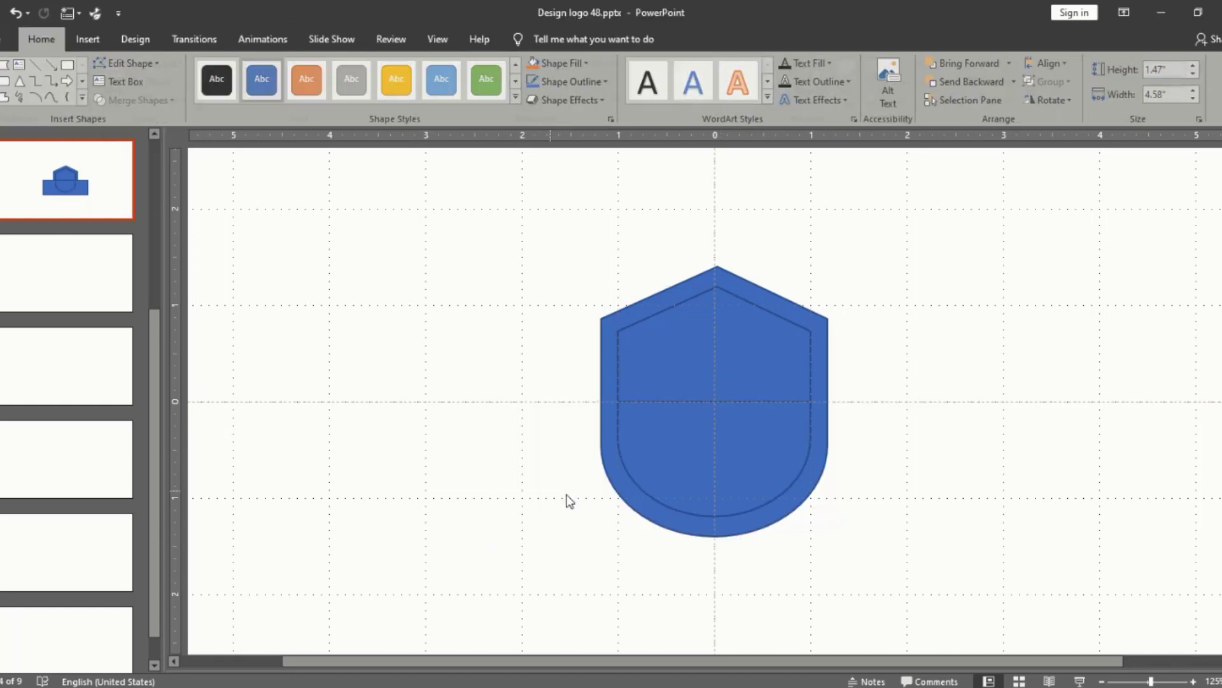
{"action": "left_click", "coordinate": [731, 462]}
{"action": "left_click", "coordinate": [846, 239]}
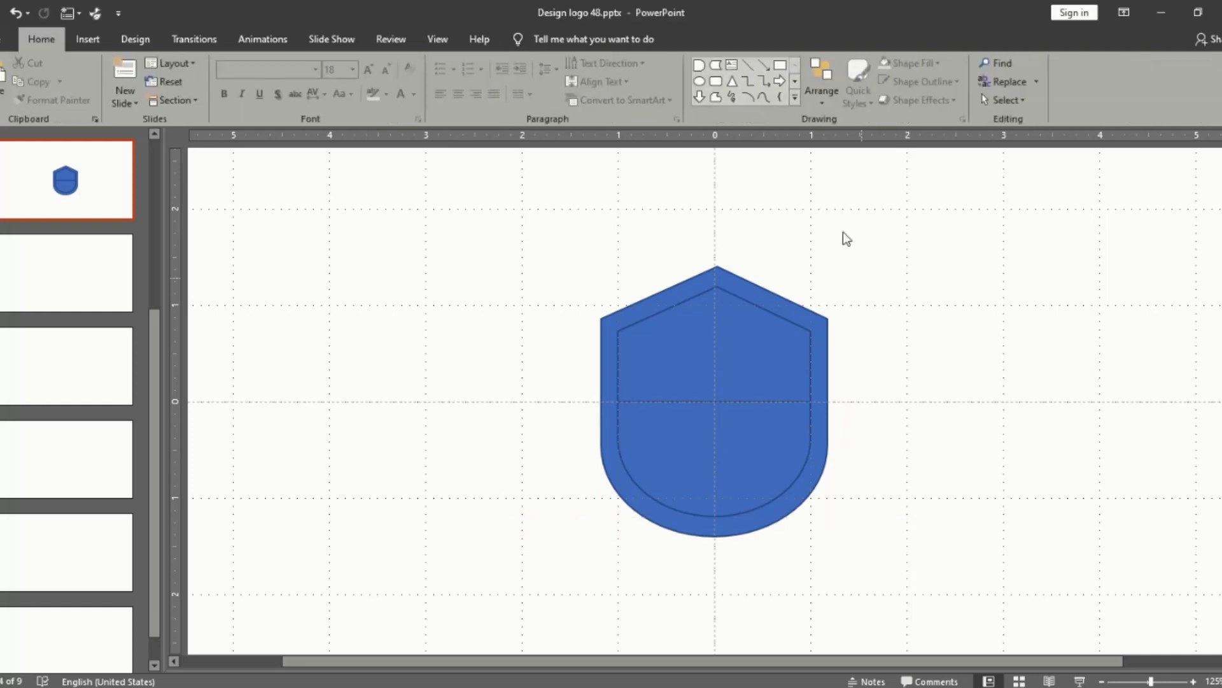
Draw a rectangle about 2.61 inches wide and 4.06 inches high over the shield's right half, starting at the shield's peak
{"action": "left_click", "coordinate": [780, 64]}
{"action": "left_click_drag", "start_coordinate": [717, 204], "coordinate": [965, 594]}
{"action": "left_click_drag", "start_coordinate": [882, 486], "coordinate": [887, 490]}
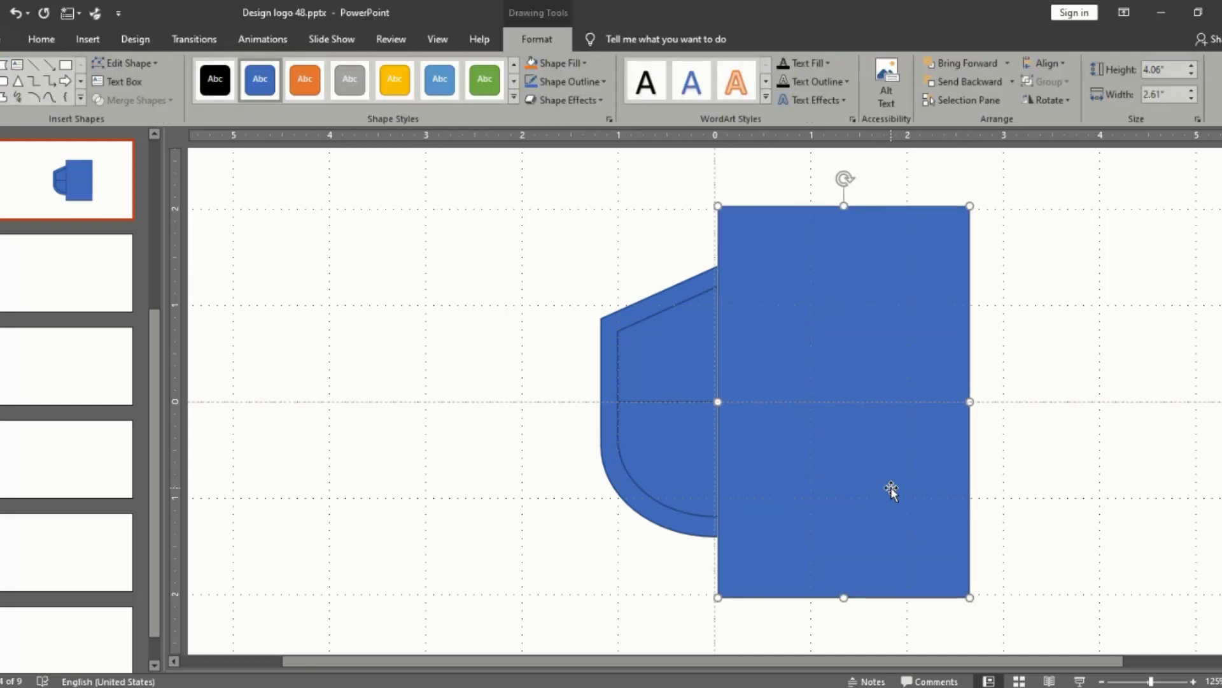
Fragment the upper and lower inner shield pieces with the tall rectangle to split them into quarters
{"action": "left_click", "coordinate": [671, 374]}
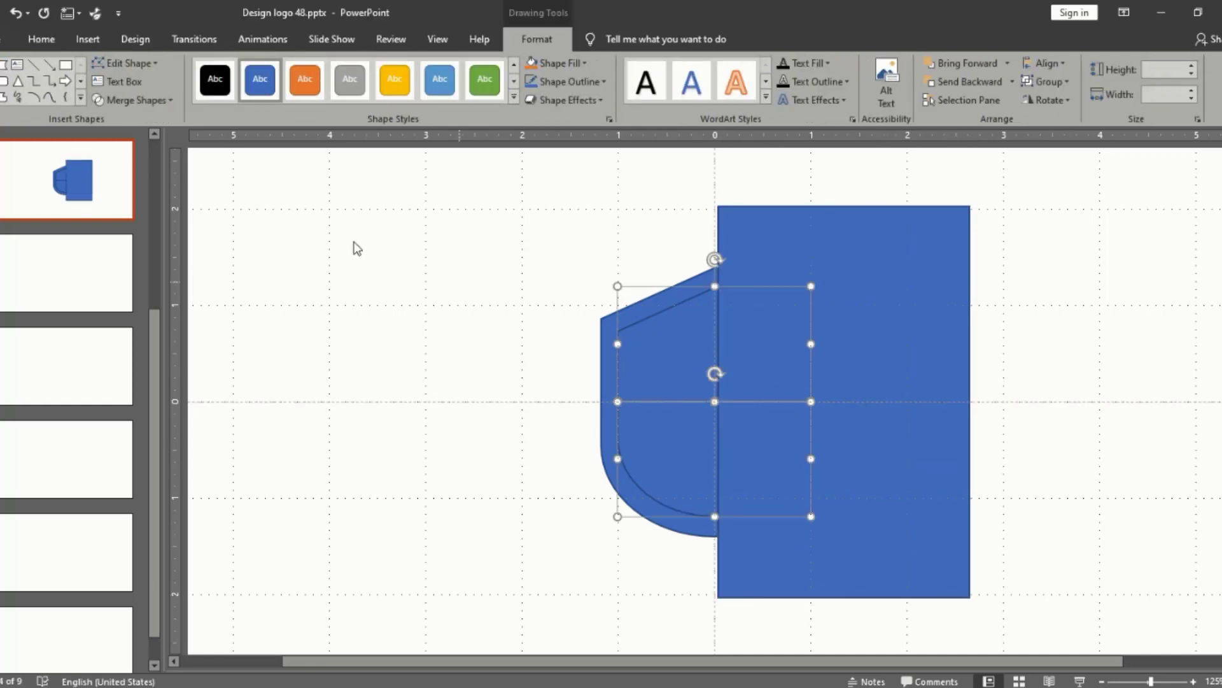
{"action": "left_click", "coordinate": [740, 242], "text": "shift"}
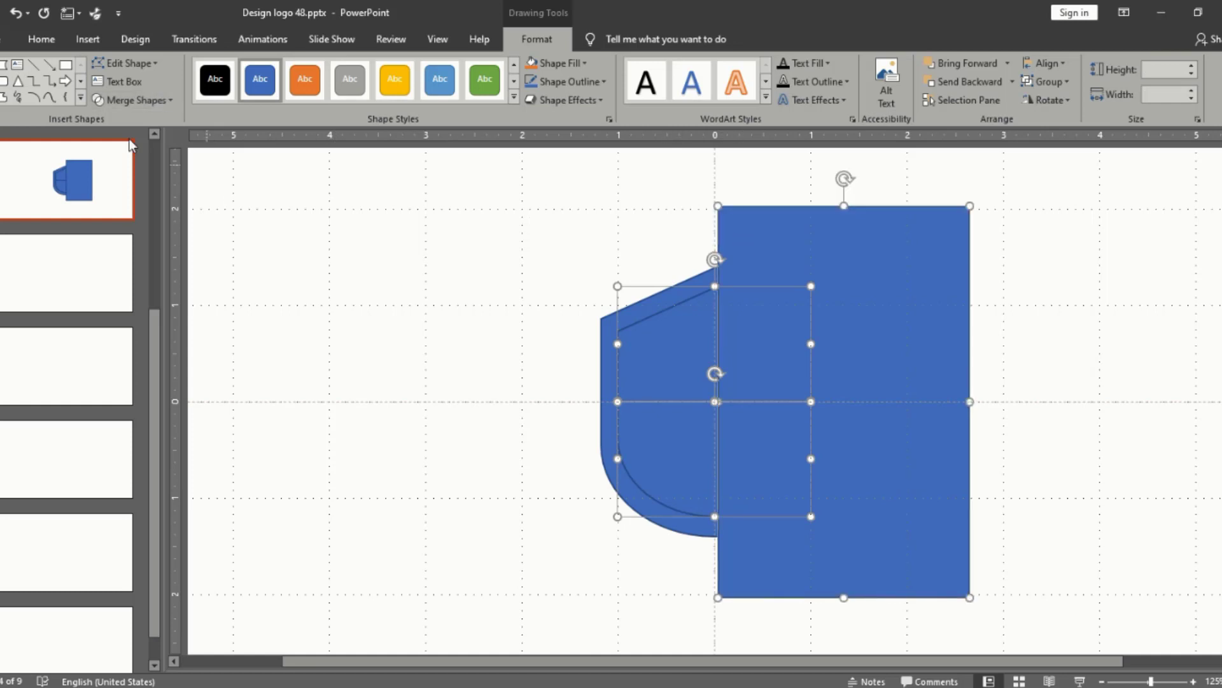
{"action": "left_click", "coordinate": [121, 101]}
{"action": "left_click", "coordinate": [145, 166]}
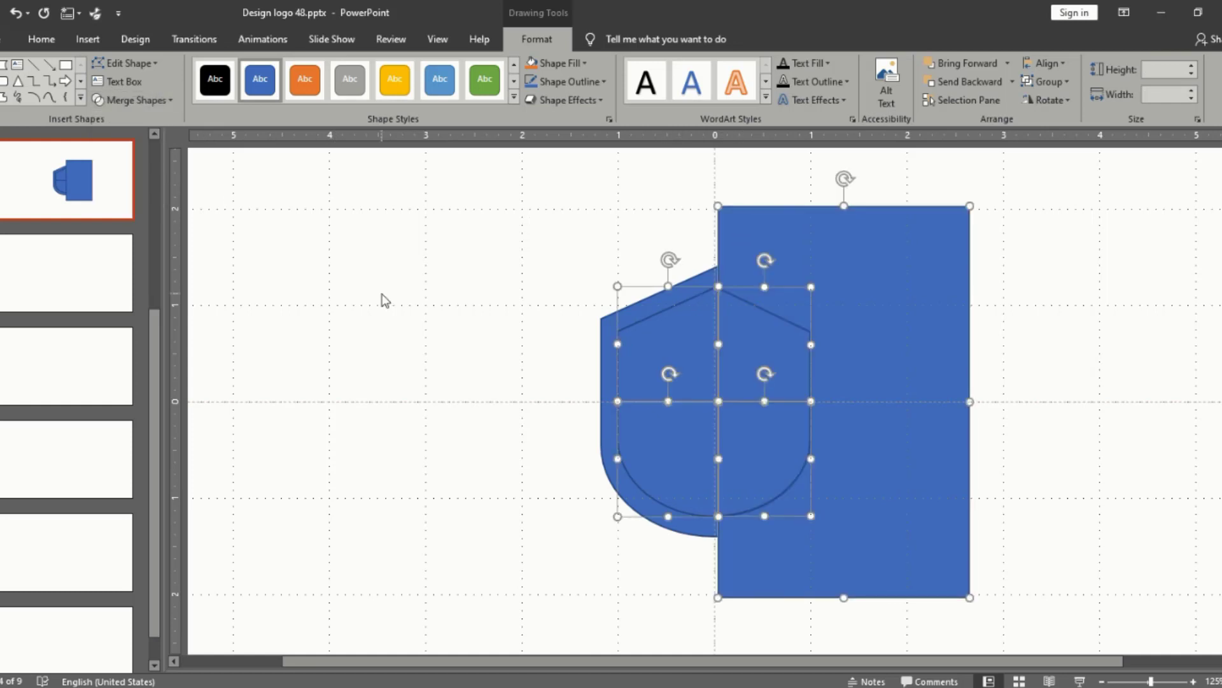
Delete the leftover tall rectangle piece and the upper-left and lower-right quarters of the inner shield
{"action": "left_click", "coordinate": [827, 314]}
{"action": "key", "text": "Delete"}
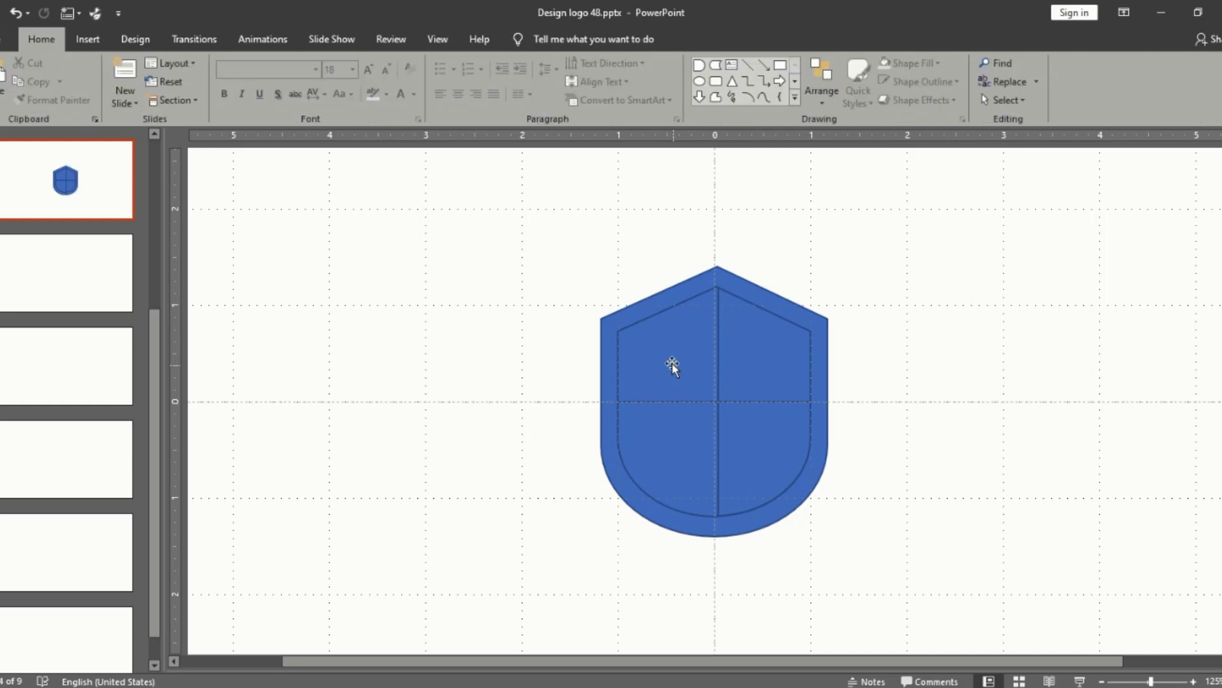
{"action": "left_click", "coordinate": [671, 363]}
{"action": "key", "text": "Delete"}
{"action": "left_click", "coordinate": [729, 448]}
{"action": "key", "text": "Delete"}
Shrink the lower-left quarter to about 1.15 by 1 inch, leaving a thin gap along the shield's border
{"action": "left_click", "coordinate": [710, 453]}
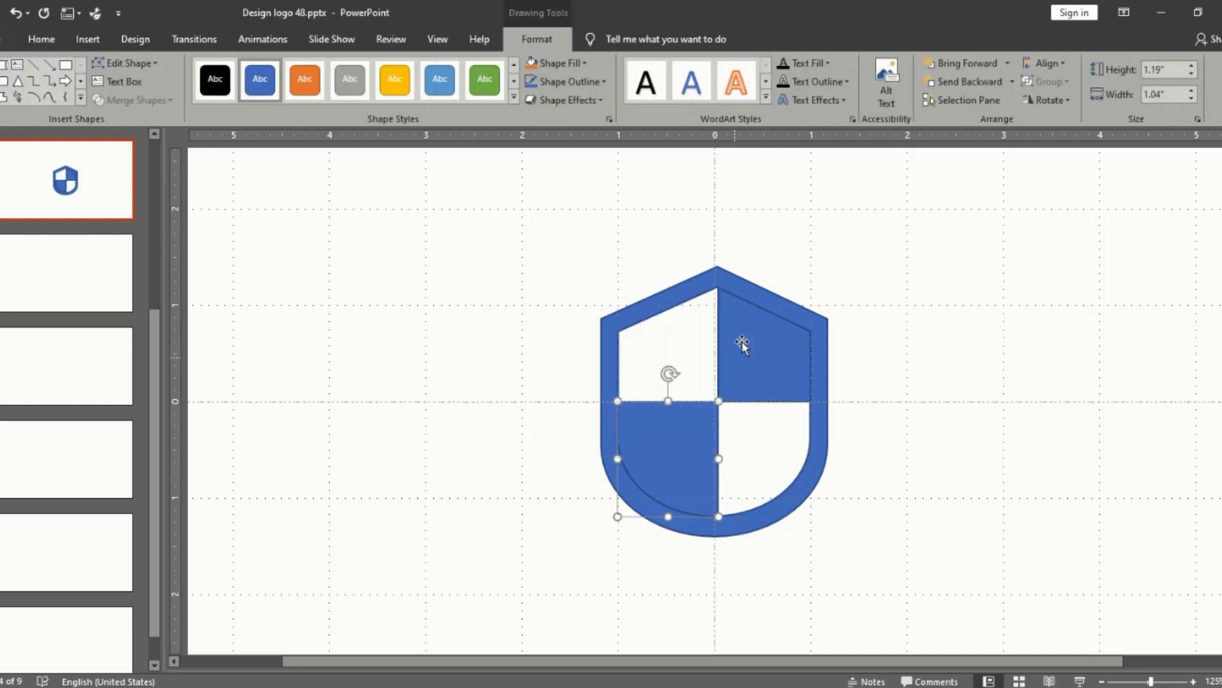
{"action": "left_click", "coordinate": [746, 338]}
{"action": "scroll", "coordinate": [778, 343], "scroll_direction": "up", "scroll_amount": 5}
{"action": "scroll", "coordinate": [774, 337], "scroll_direction": "down", "scroll_amount": 3}
{"action": "scroll", "coordinate": [774, 337], "scroll_direction": "left", "scroll_amount": 3}
{"action": "left_click", "coordinate": [722, 381]}
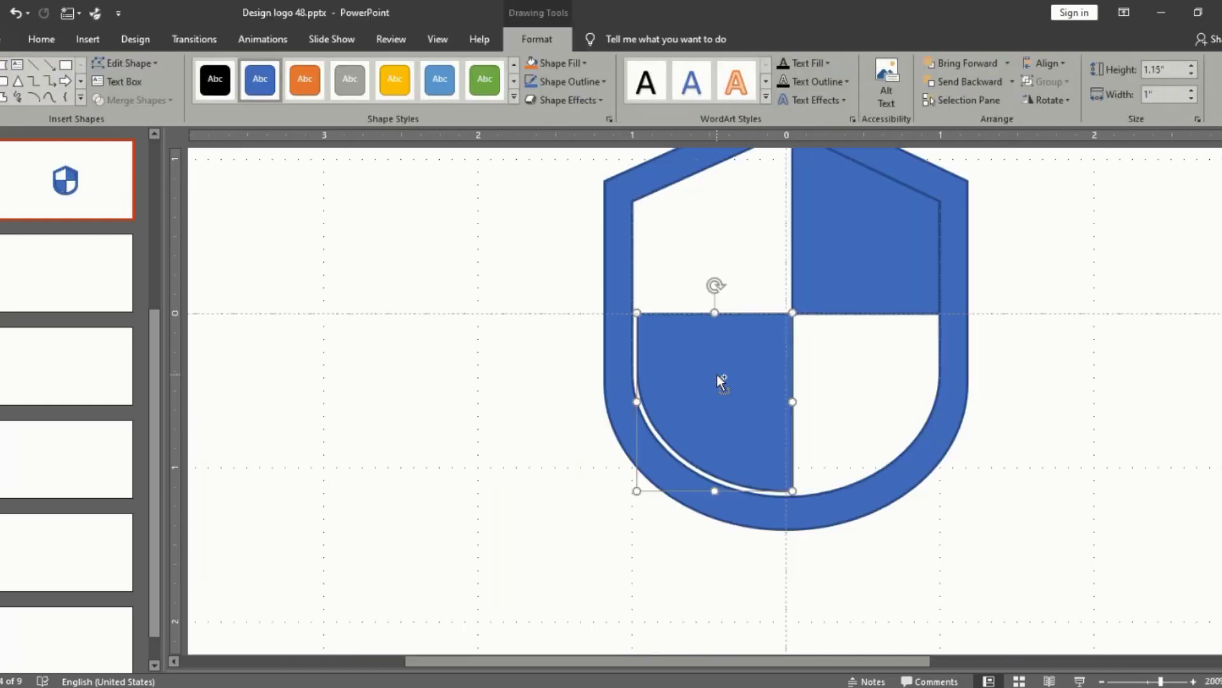
{"action": "scroll", "coordinate": [677, 344], "scroll_direction": "down", "scroll_amount": 4}
Shrink the upper-right quarter from its outer corner to leave a thin gap along the roof and side border
{"action": "left_click", "coordinate": [827, 269]}
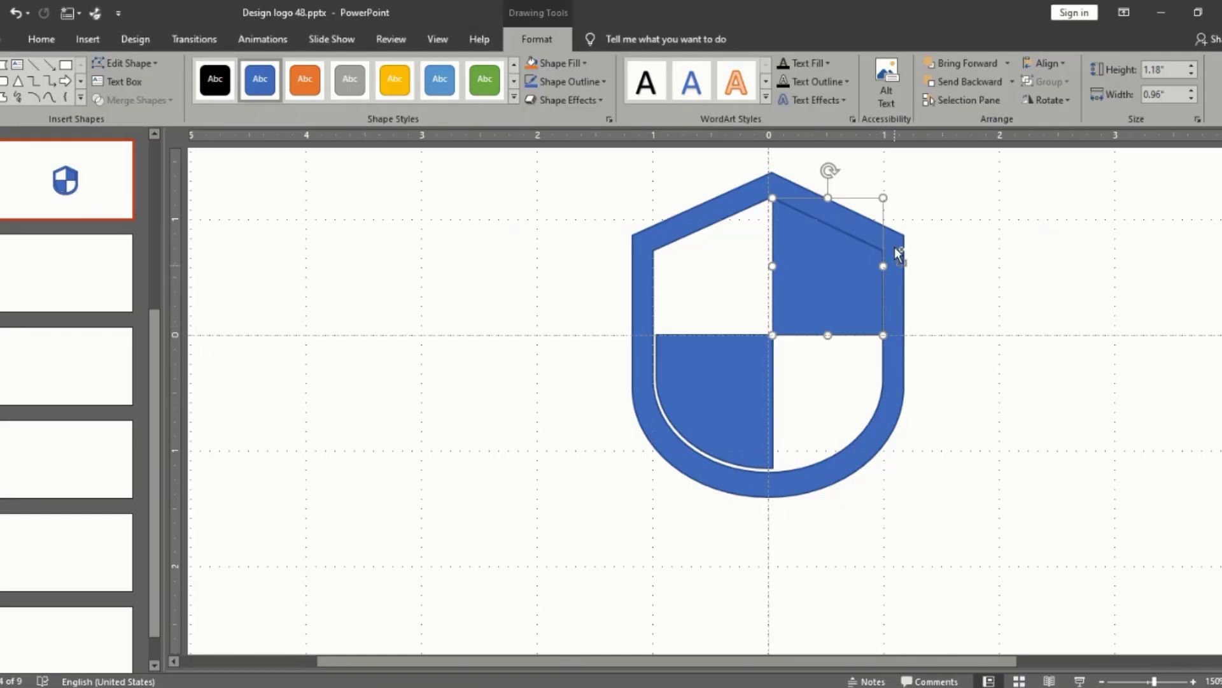
{"action": "scroll", "coordinate": [895, 247], "scroll_direction": "up", "scroll_amount": 8}
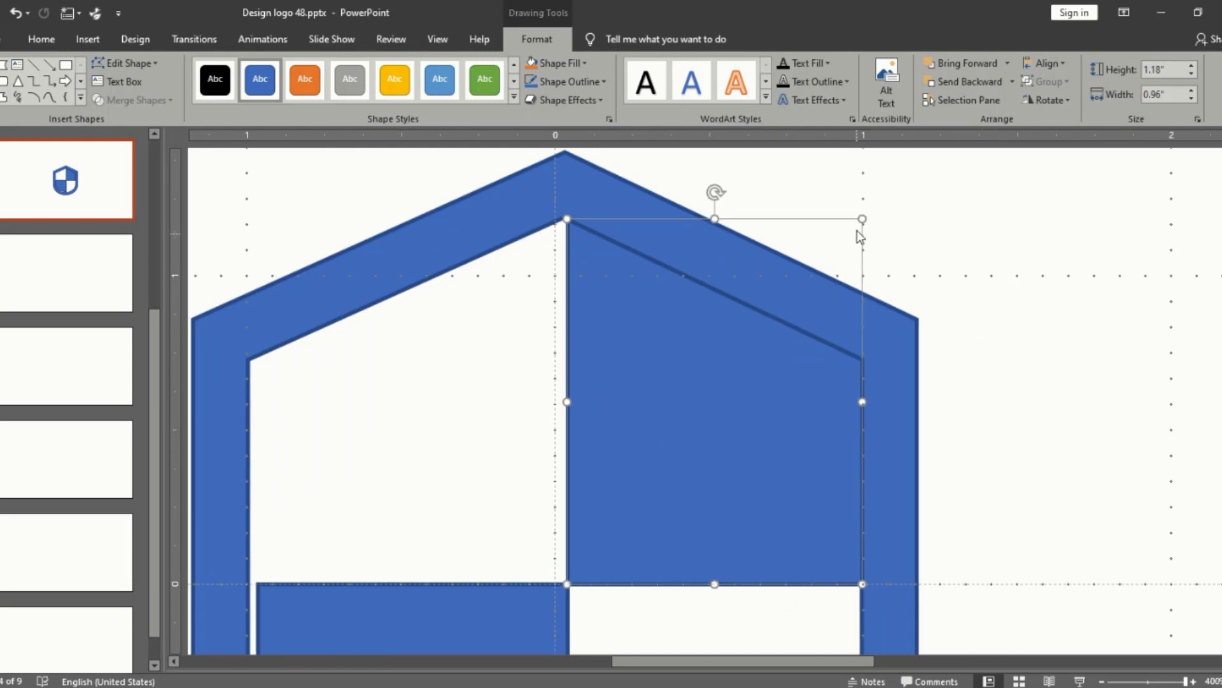
{"action": "left_click_drag", "start_coordinate": [861, 219], "coordinate": [848, 238]}
{"action": "left_click", "coordinate": [952, 243]}
{"action": "scroll", "coordinate": [955, 244], "scroll_direction": "down", "scroll_amount": 3}
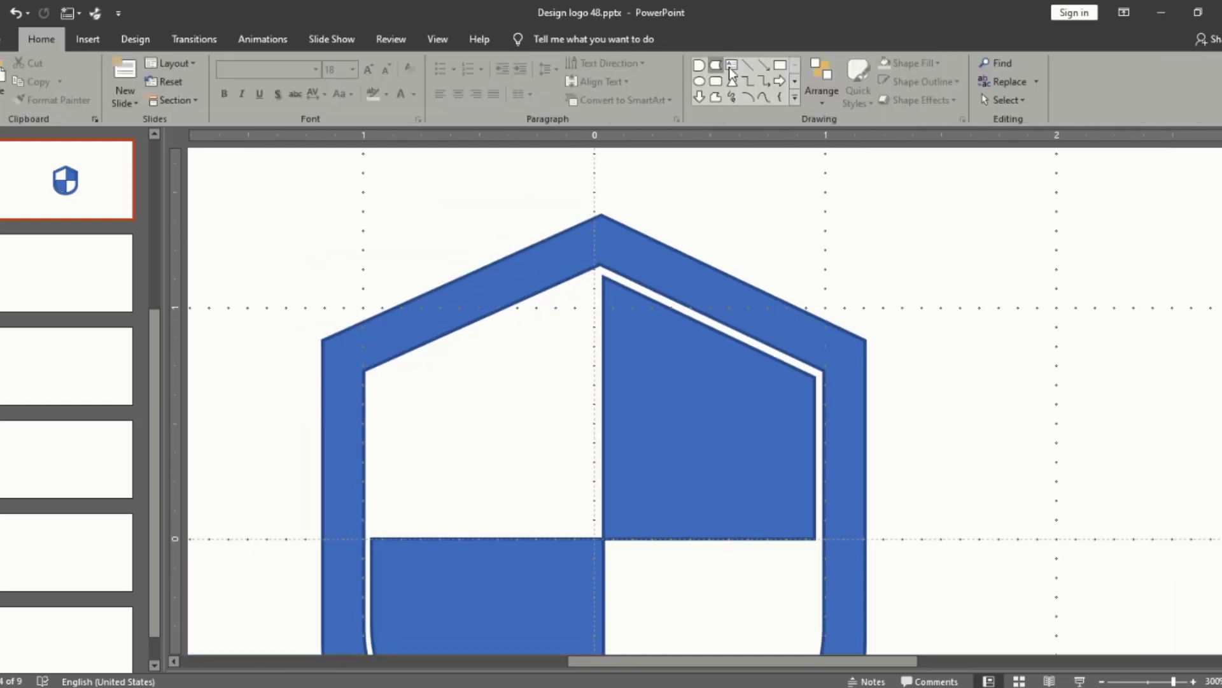
Draw a thin vertical bar about 0.05 inches wide and 1.78 inches high across the middle of the upper-right quarter
{"action": "left_click", "coordinate": [780, 66]}
{"action": "left_click_drag", "start_coordinate": [705, 195], "coordinate": [708, 591]}
{"action": "left_click", "coordinate": [786, 162]}
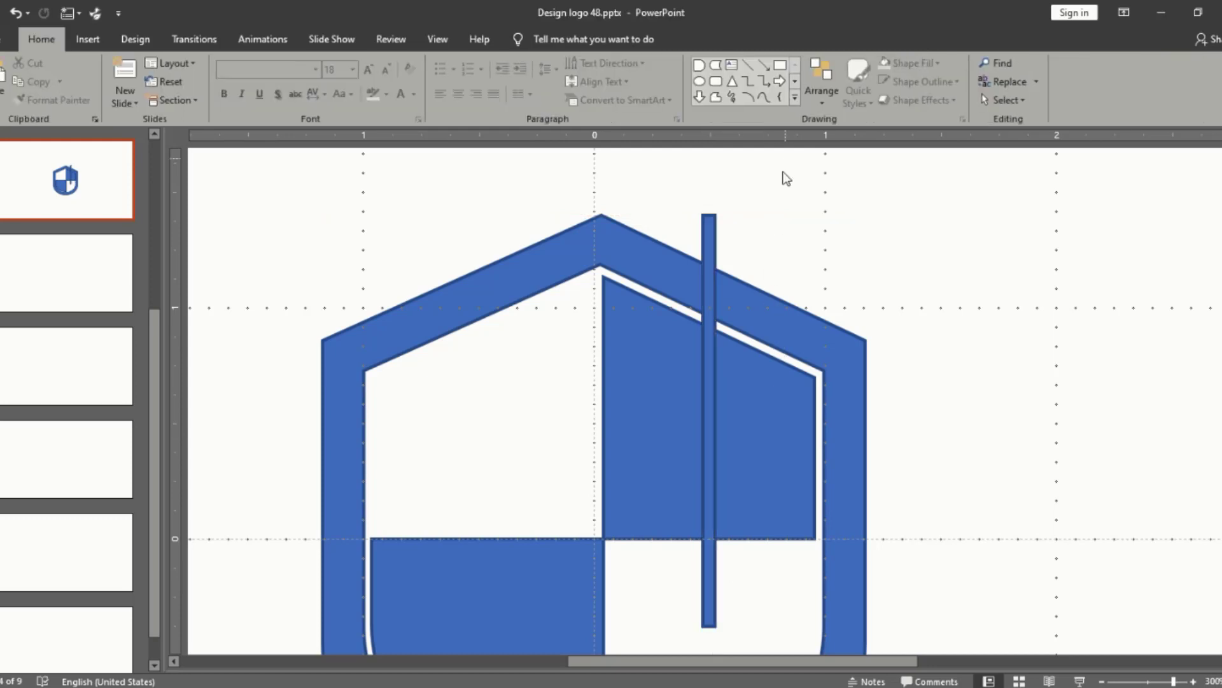
Draw a horizontal bar about 2.13 by 0.05 inches across the upper-right quarter, then centre both bars on each other as a cross
{"action": "left_click", "coordinate": [780, 65]}
{"action": "mouse_move", "coordinate": [521, 408]}
{"action": "left_mouse_down"}
{"action": "mouse_move", "coordinate": [1015, 418]}
{"action": "mouse_move", "coordinate": [947, 435]}
{"action": "left_mouse_up"}
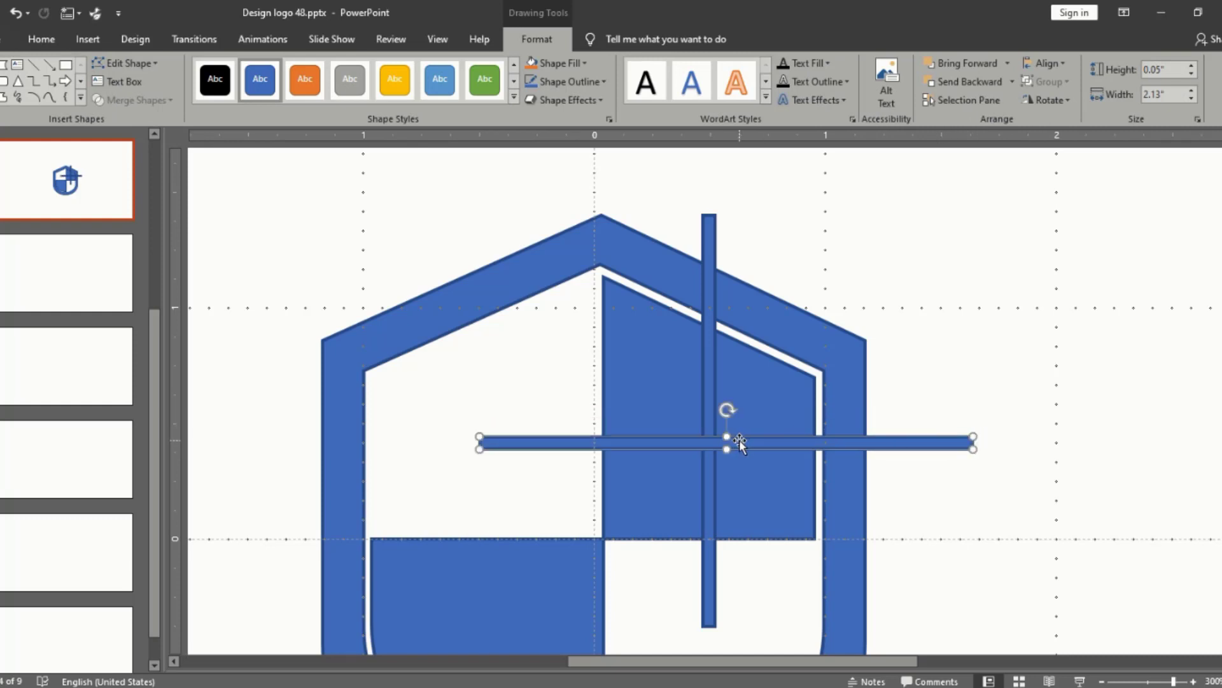
{"action": "left_click_drag", "start_coordinate": [740, 444], "coordinate": [723, 437]}
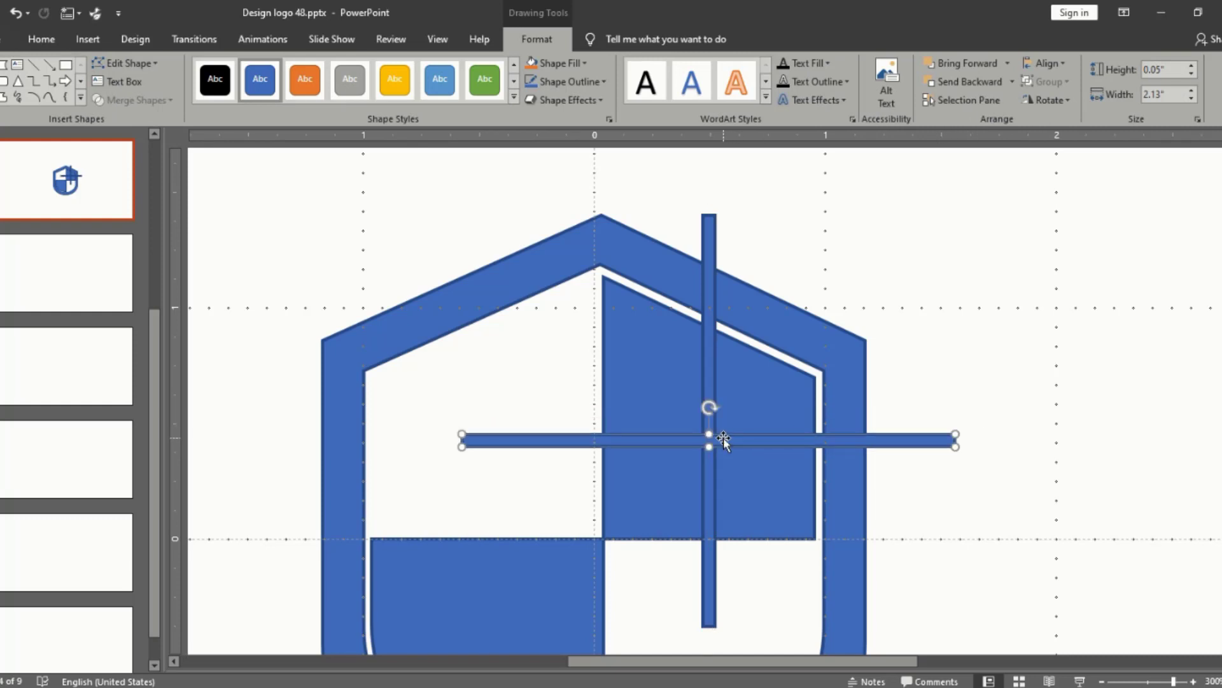
{"action": "left_click_drag", "start_coordinate": [711, 341], "coordinate": [703, 361]}
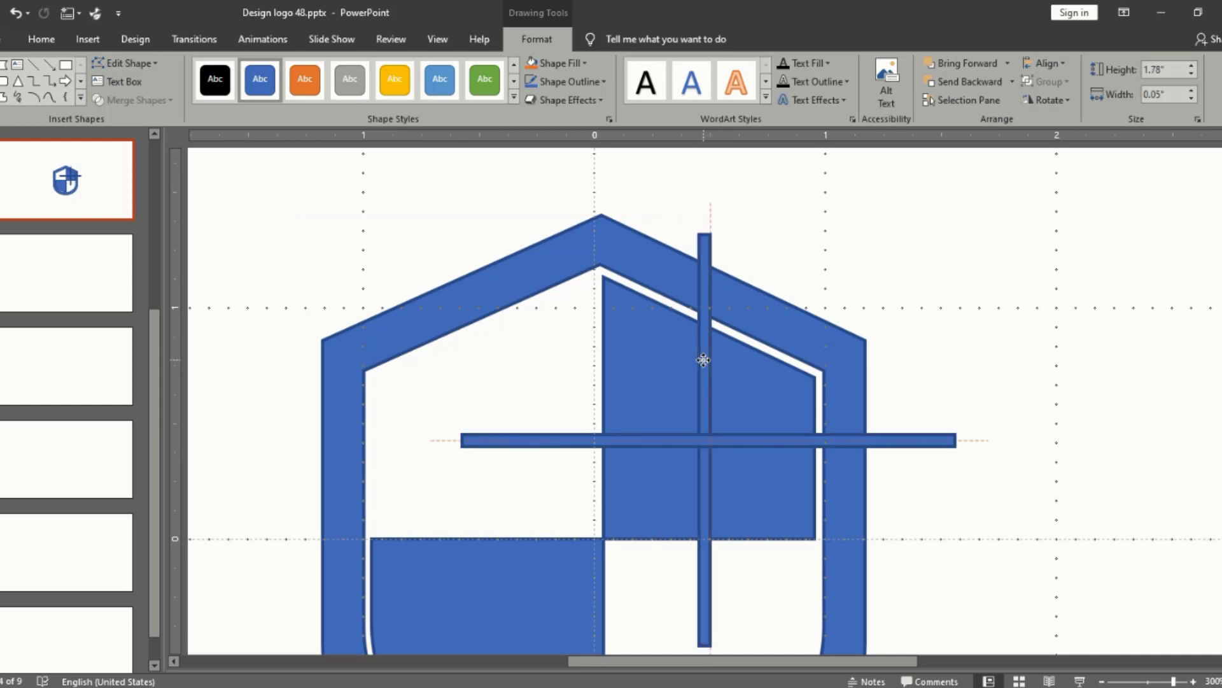
Fragment the upper-right quarter with the vertical and horizontal bars
{"action": "left_click", "coordinate": [742, 441], "text": "shift"}
{"action": "left_click", "coordinate": [738, 386], "text": "shift"}
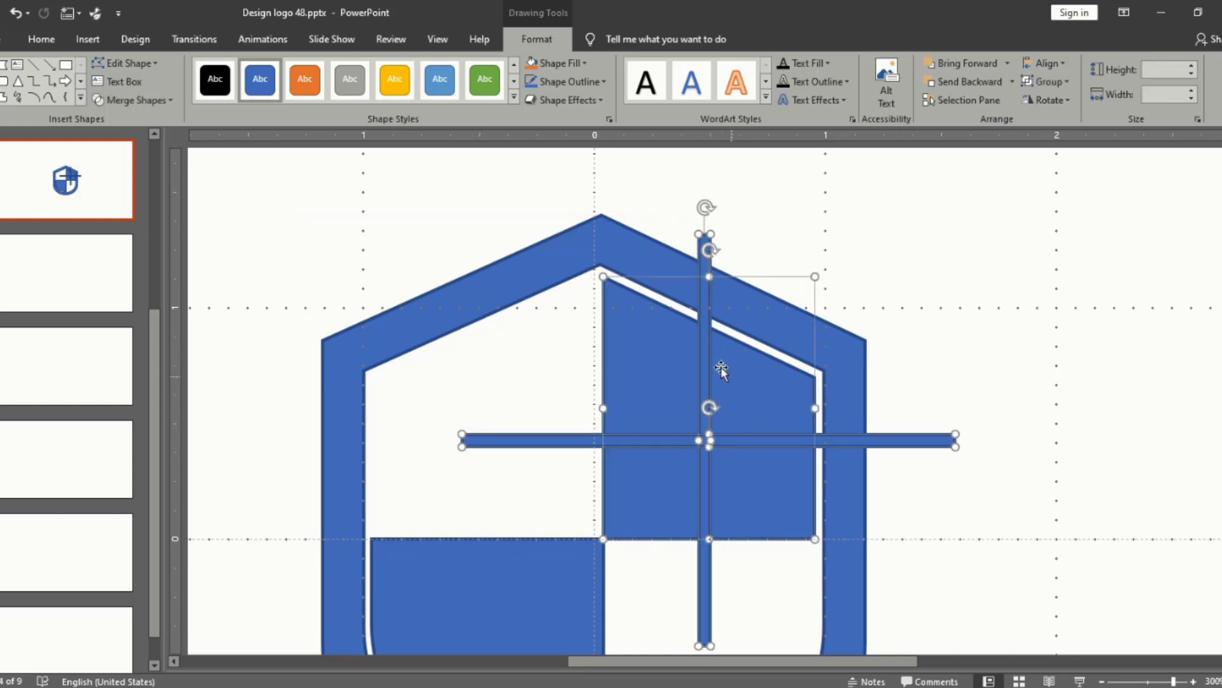
{"action": "left_click", "coordinate": [164, 101]}
{"action": "left_click", "coordinate": [152, 158]}
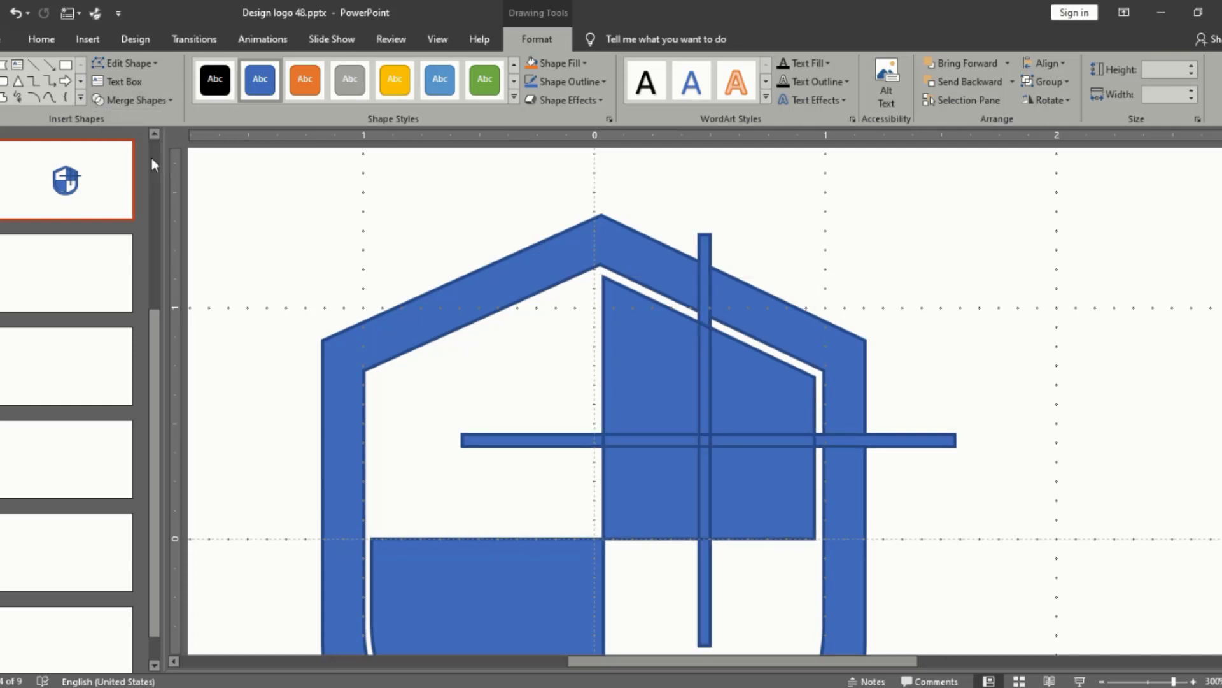
{"action": "left_click", "coordinate": [849, 227]}
Delete the vertical bar's upper end, the horizontal bar pieces inside the upper-right quarter and the small square where the bars cross
{"action": "left_click", "coordinate": [707, 267]}
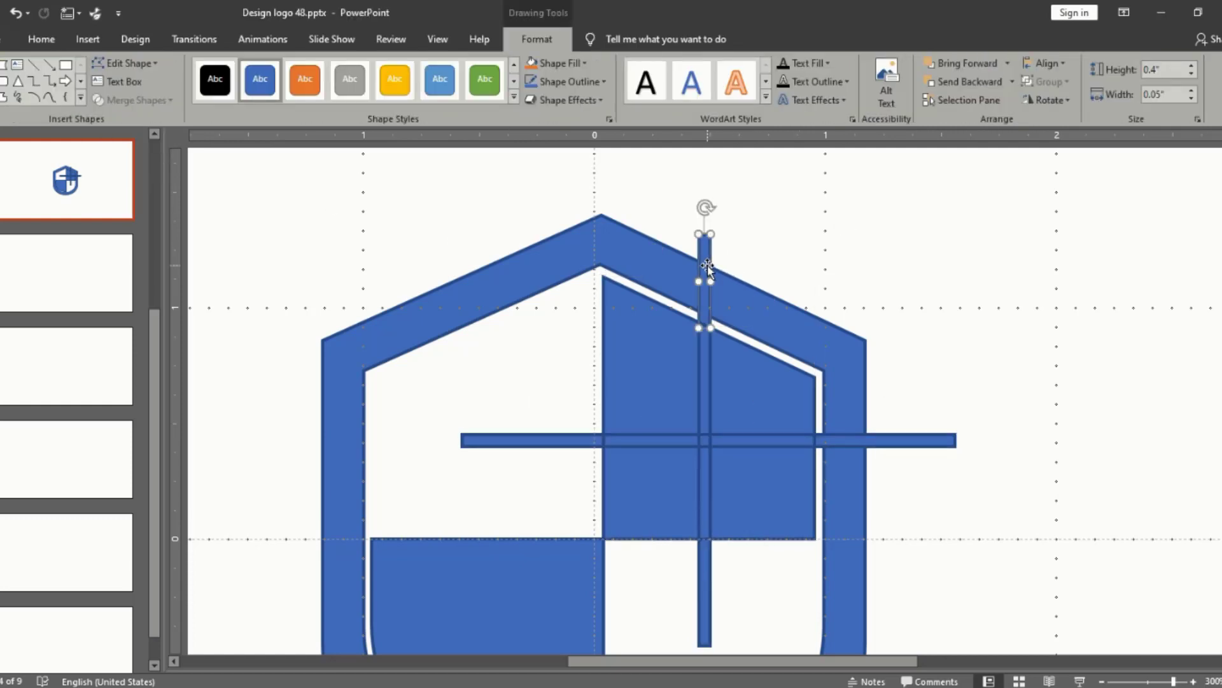
{"action": "key", "text": "Delete"}
{"action": "left_click", "coordinate": [613, 441]}
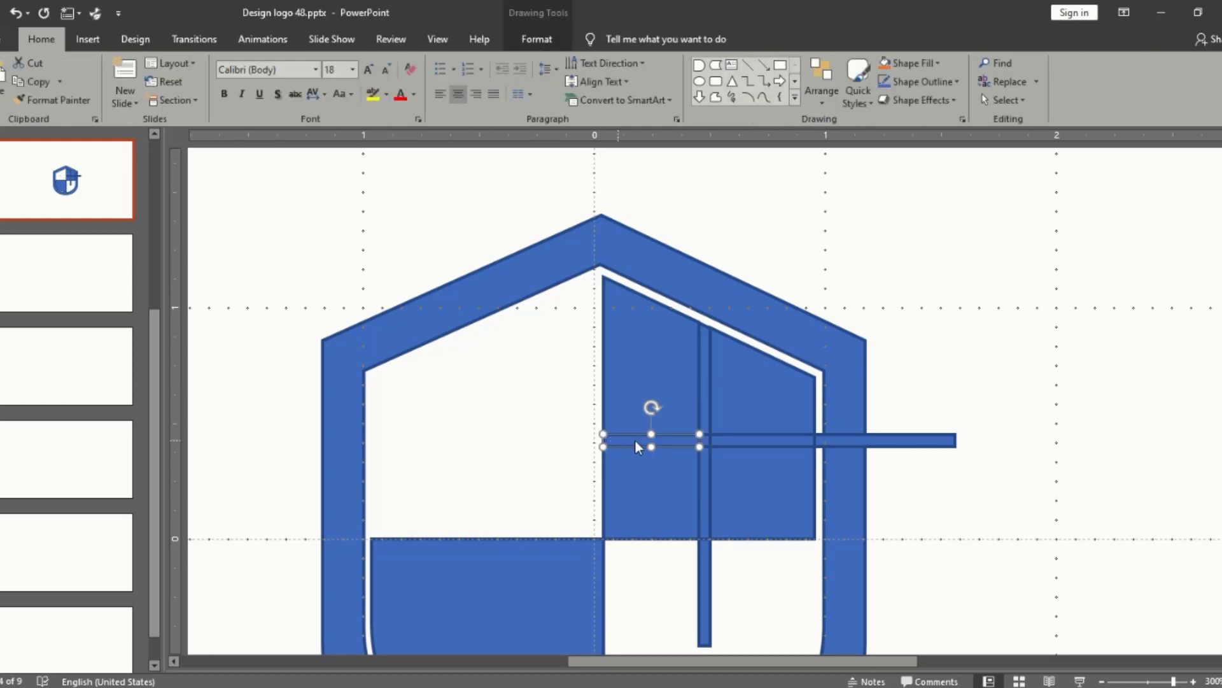
{"action": "key", "text": "Delete"}
{"action": "left_click", "coordinate": [713, 438]}
{"action": "key", "text": "Delete"}
{"action": "left_click", "coordinate": [705, 440]}
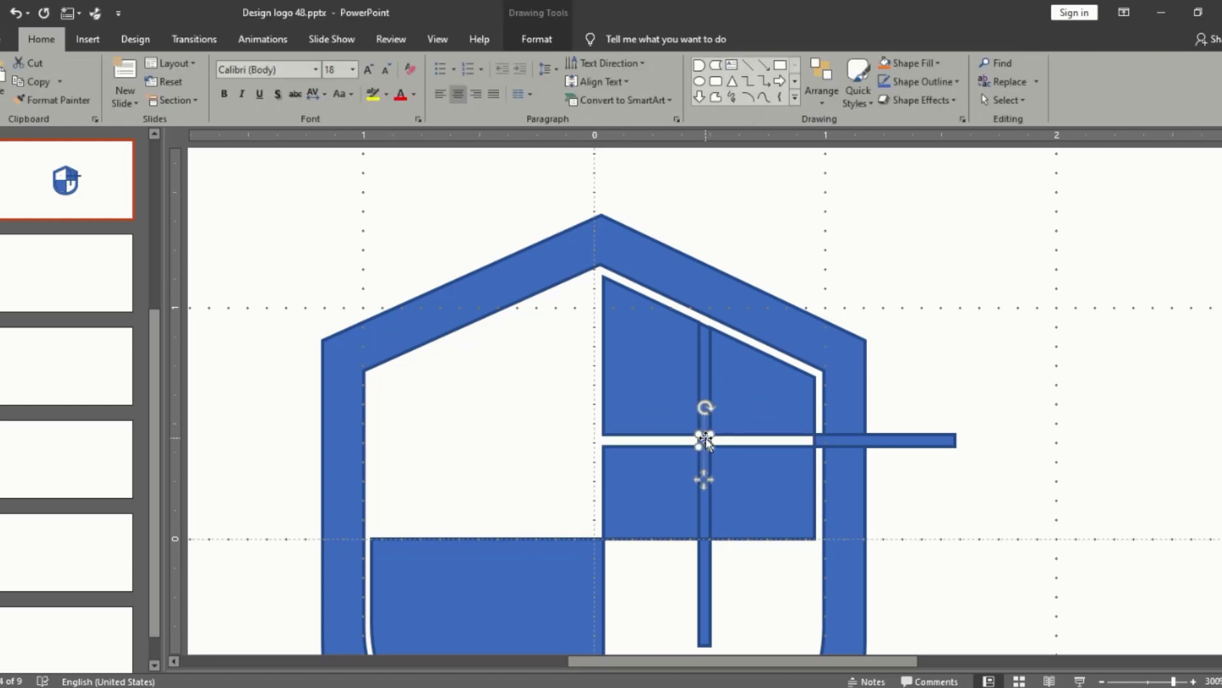
{"action": "key", "text": "Delete"}
Delete the remaining vertical strips inside the quarter and the bar ends beyond its right and lower edges, leaving four window panes
{"action": "left_click", "coordinate": [705, 423]}
{"action": "key", "text": "Delete"}
{"action": "left_click", "coordinate": [703, 456]}
{"action": "key", "text": "Delete"}
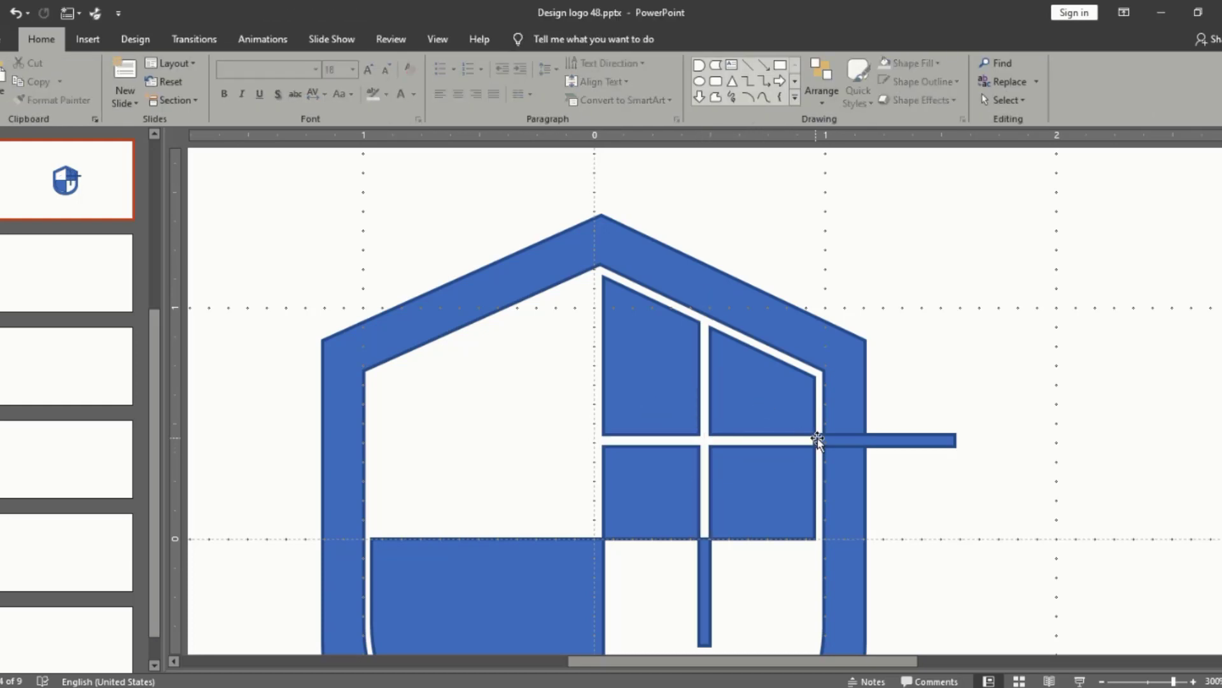
{"action": "left_click", "coordinate": [819, 440]}
{"action": "key", "text": "Delete"}
{"action": "left_click", "coordinate": [702, 565]}
{"action": "key", "text": "Delete"}
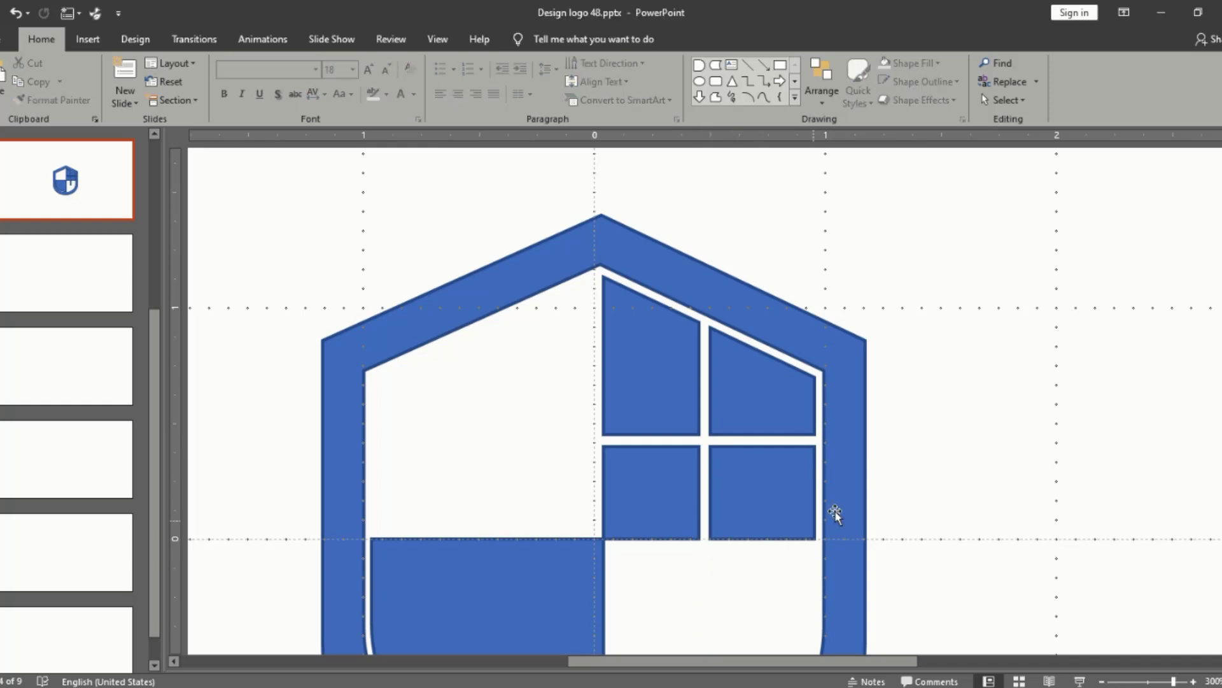
Draw a chimney rectangle about 0.21 inches wide on the shield's upper-right corner and lower its top edge to just below the roof peak
{"action": "scroll", "coordinate": [957, 444], "scroll_direction": "down", "scroll_amount": 5}
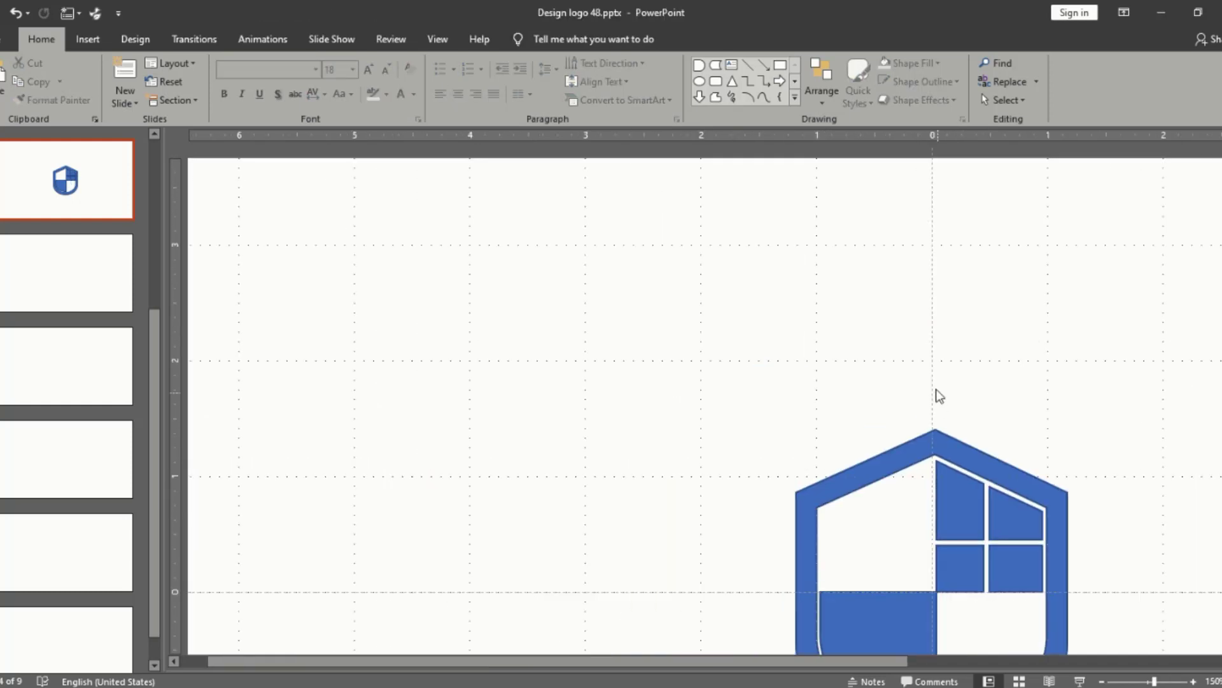
{"action": "scroll", "coordinate": [916, 390], "scroll_direction": "up", "scroll_amount": 3}
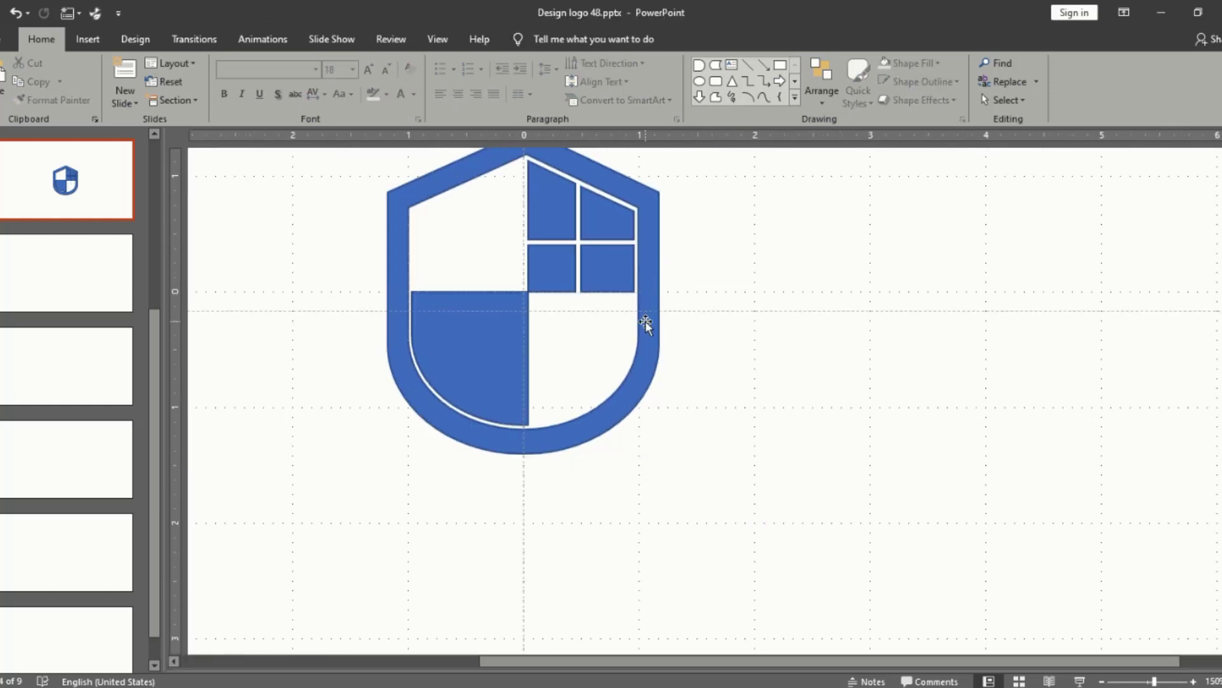
{"action": "scroll", "coordinate": [636, 306], "scroll_direction": "up", "scroll_amount": 2}
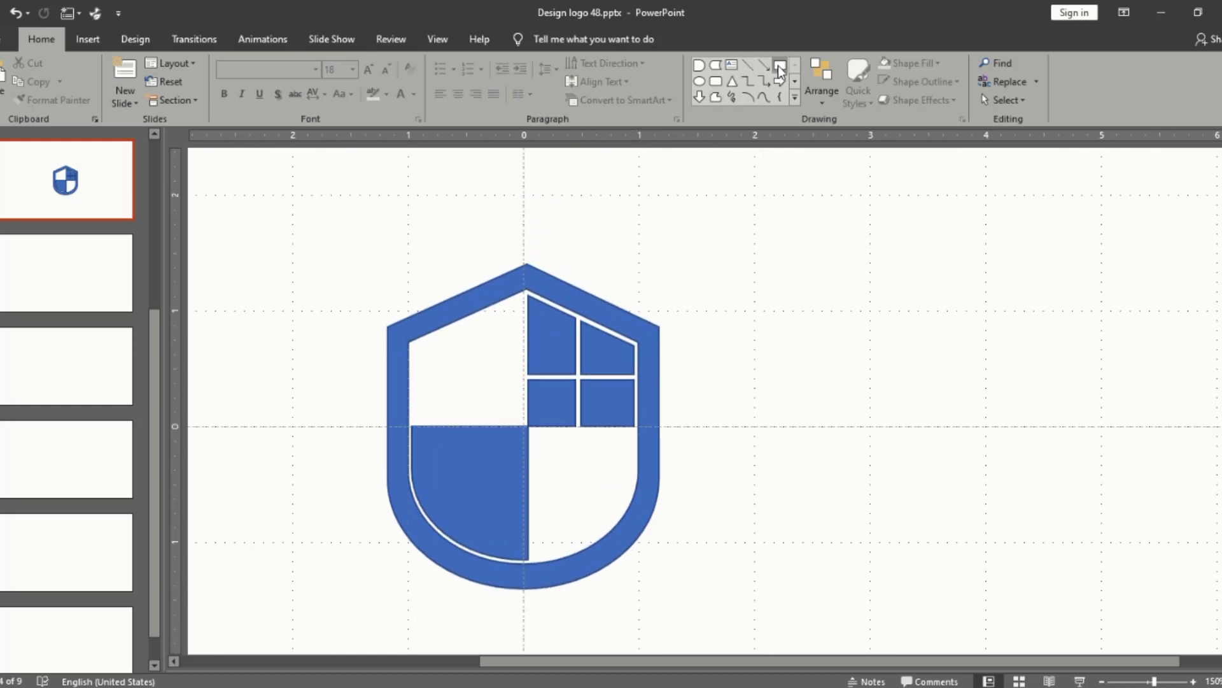
{"action": "left_click", "coordinate": [779, 66]}
{"action": "mouse_move", "coordinate": [619, 207]}
{"action": "left_mouse_down"}
{"action": "mouse_move", "coordinate": [648, 315]}
{"action": "mouse_move", "coordinate": [639, 268]}
{"action": "mouse_move", "coordinate": [648, 299]}
{"action": "left_mouse_up"}
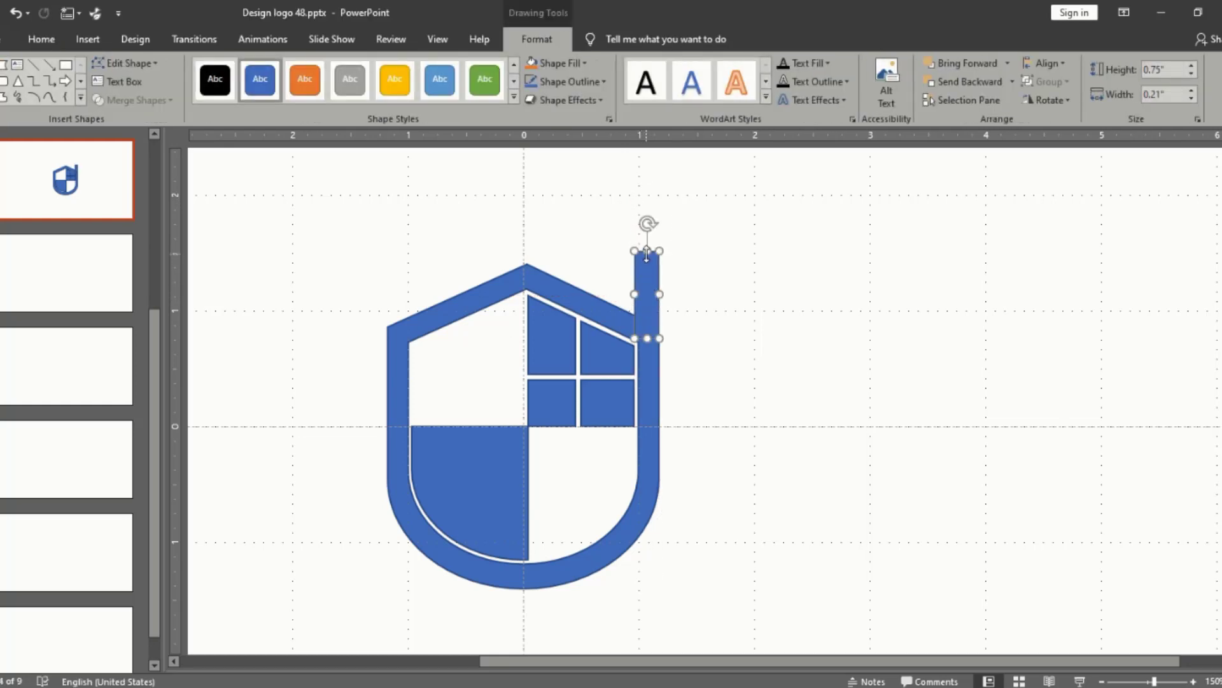
{"action": "left_click_drag", "start_coordinate": [647, 250], "coordinate": [642, 277]}
{"action": "left_click", "coordinate": [599, 246]}
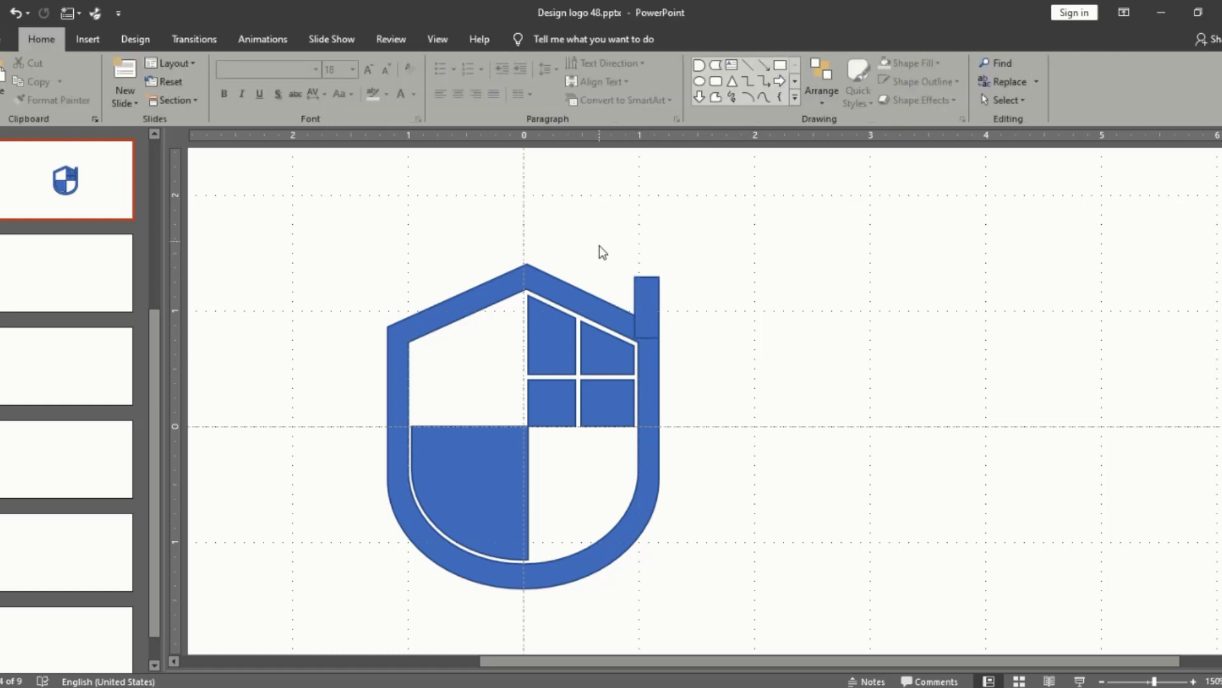
Fill all the logo shapes with the standard dark red colour
{"action": "scroll", "coordinate": [602, 253], "scroll_direction": "down", "scroll_amount": 5}
{"action": "left_click_drag", "start_coordinate": [962, 590], "coordinate": [955, 584]}
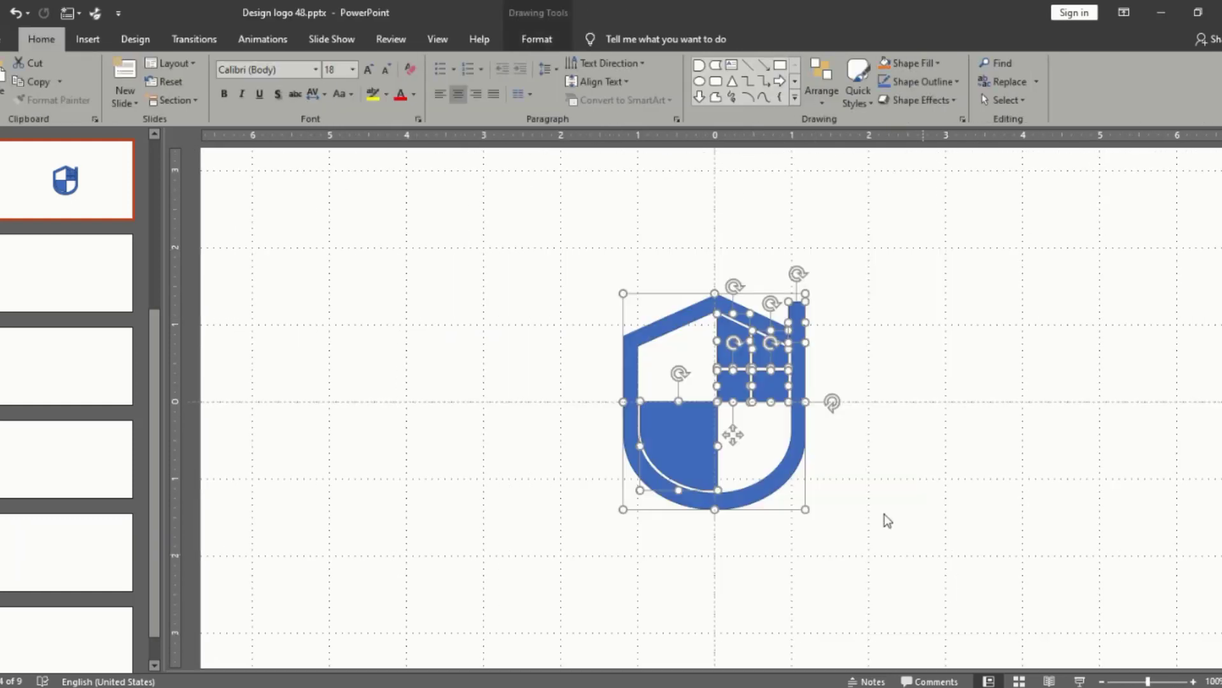
{"action": "left_click", "coordinate": [528, 42]}
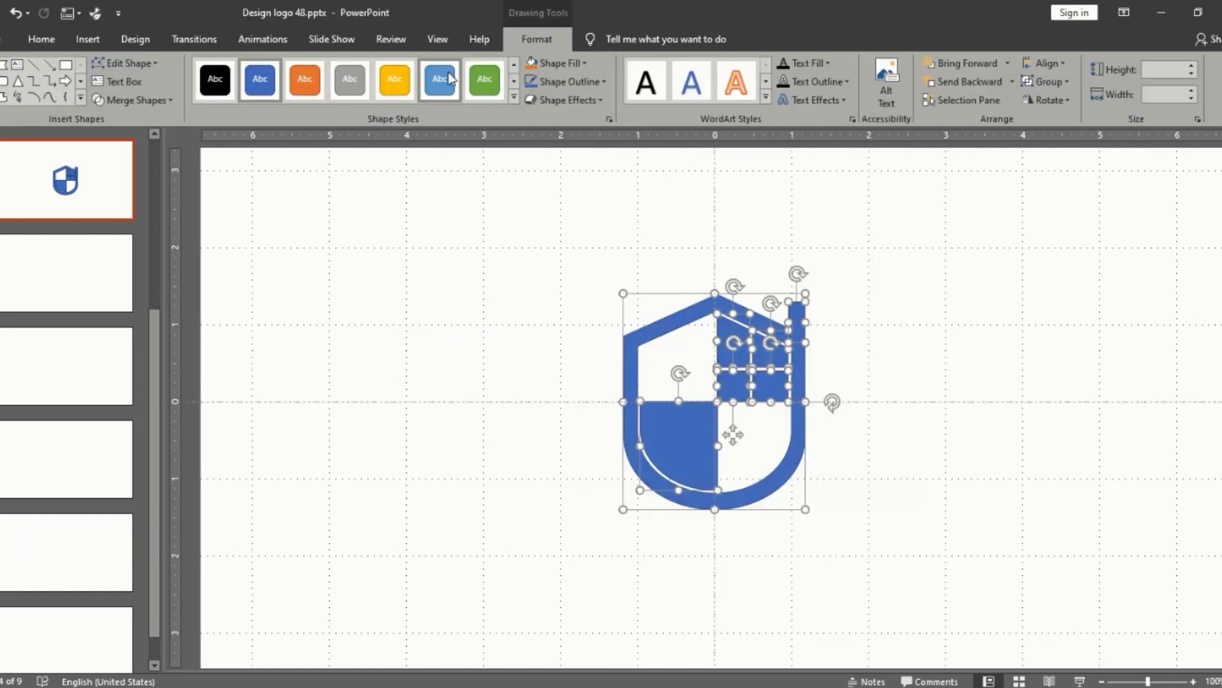
{"action": "left_click", "coordinate": [587, 63]}
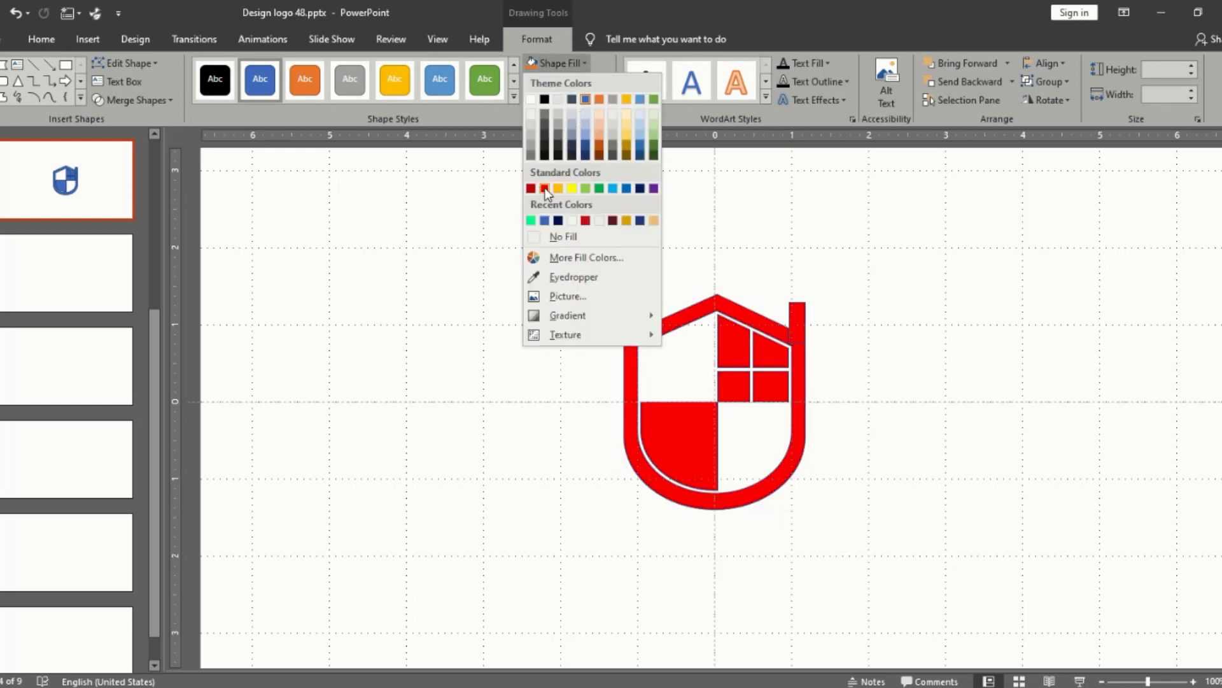
{"action": "left_click", "coordinate": [546, 188]}
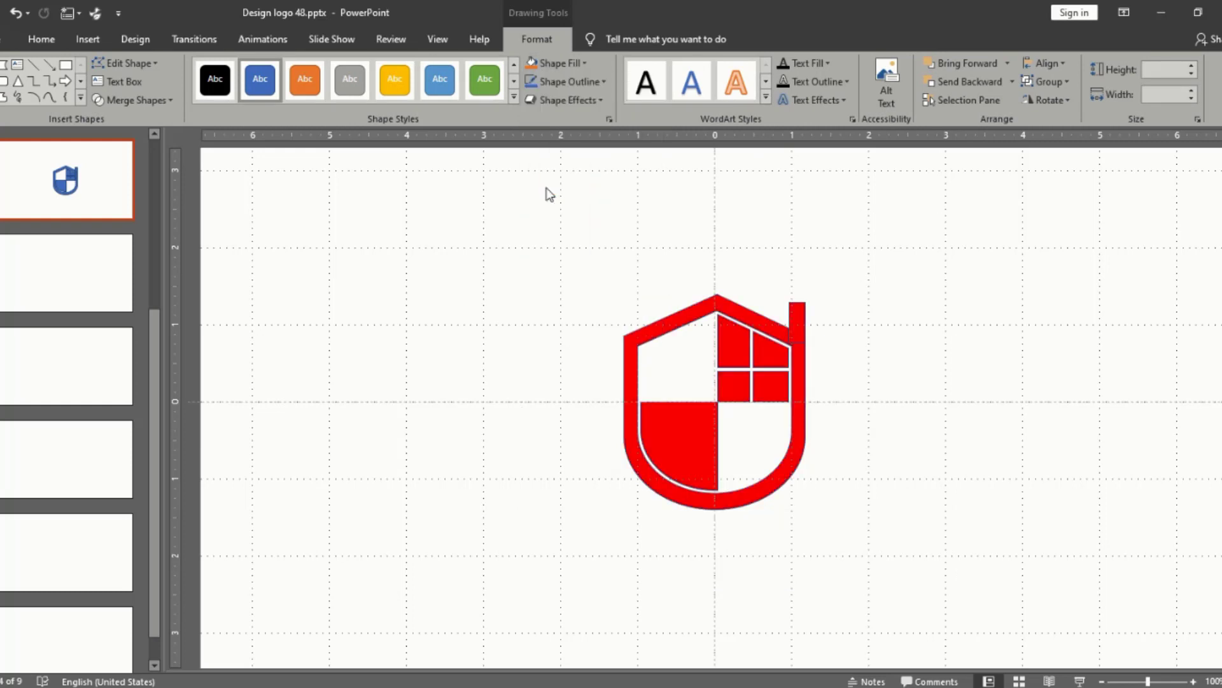
{"action": "left_click", "coordinate": [584, 62]}
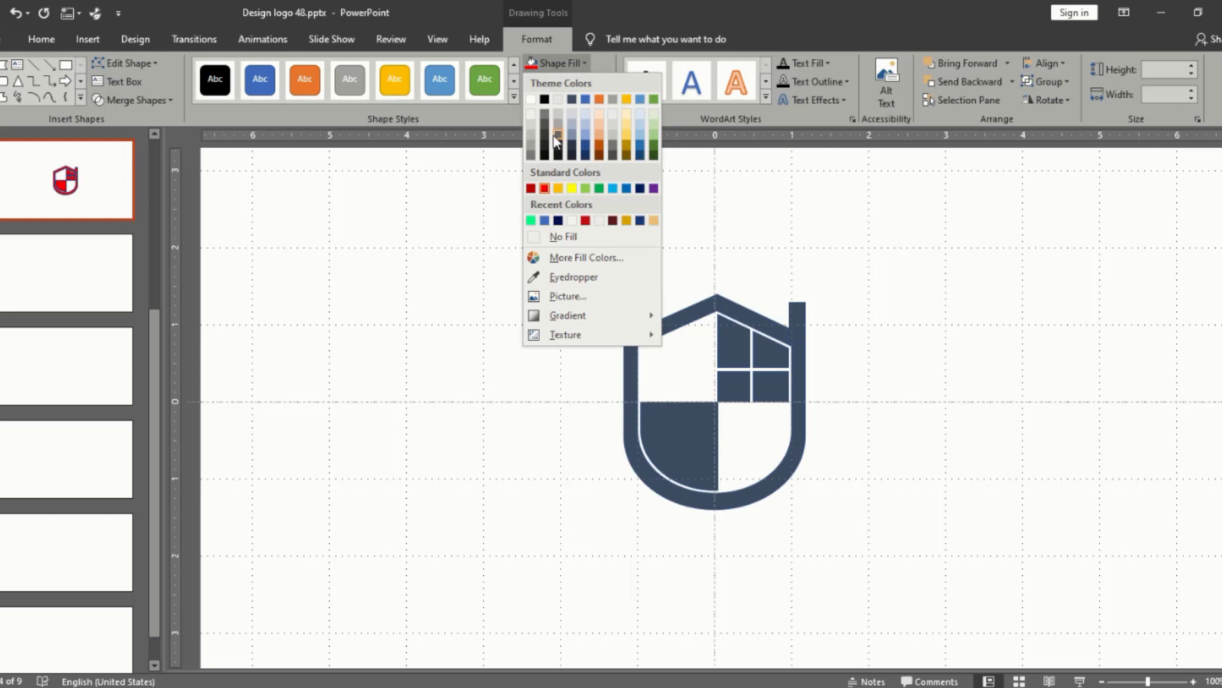
{"action": "left_click", "coordinate": [531, 188]}
{"action": "left_click", "coordinate": [525, 223]}
Set the outline of all the logo shapes to the standard dark red colour
{"action": "left_click_drag", "start_coordinate": [512, 185], "coordinate": [1067, 632]}
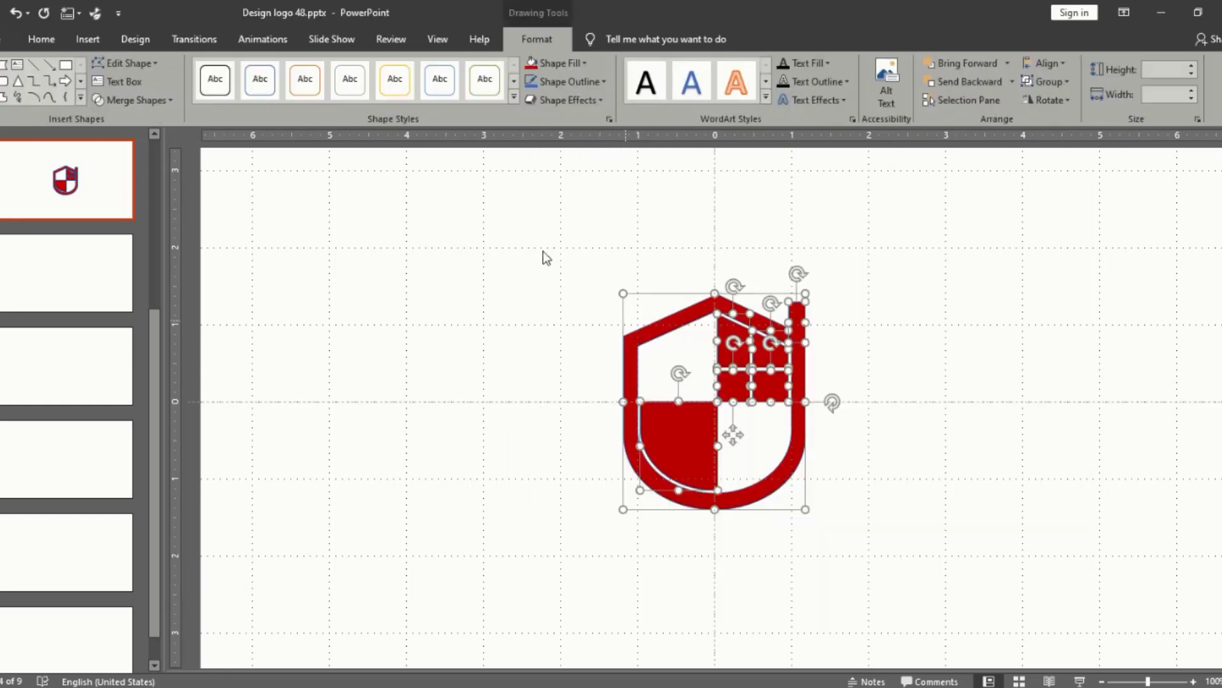
{"action": "left_click", "coordinate": [604, 82]}
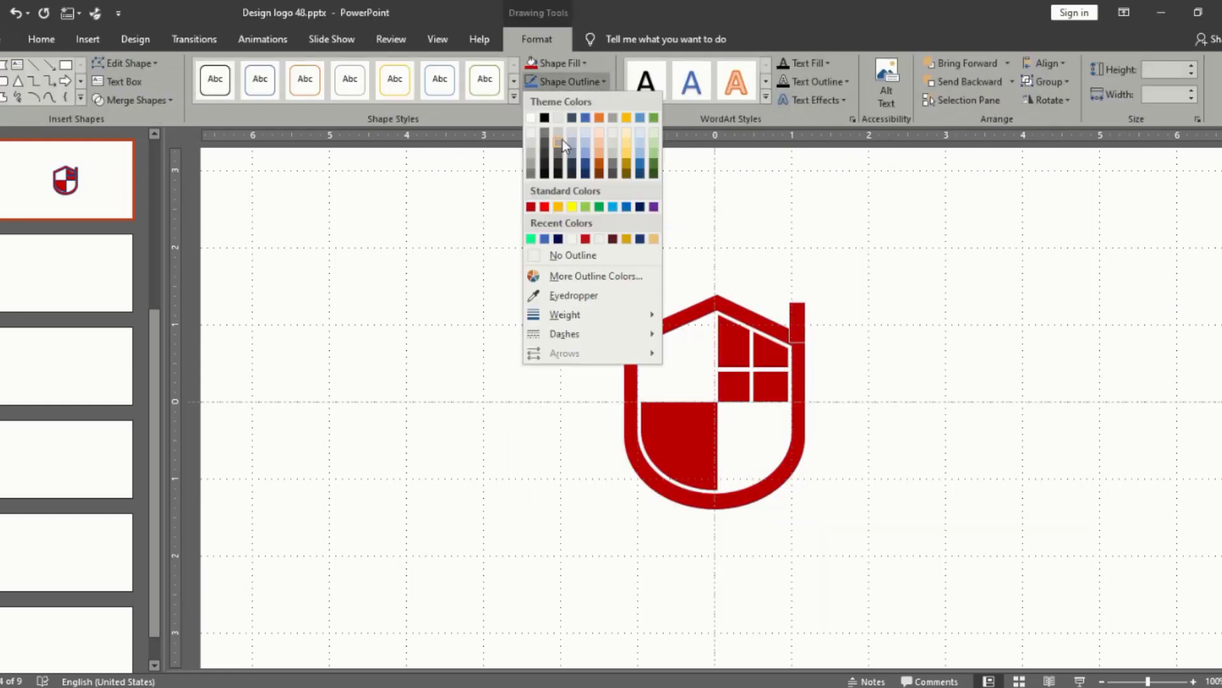
{"action": "left_click", "coordinate": [536, 216]}
{"action": "left_click", "coordinate": [518, 207]}
Group all the logo shapes into one object
{"action": "left_click_drag", "start_coordinate": [502, 158], "coordinate": [1081, 627]}
{"action": "key", "text": "ctrl+g"}
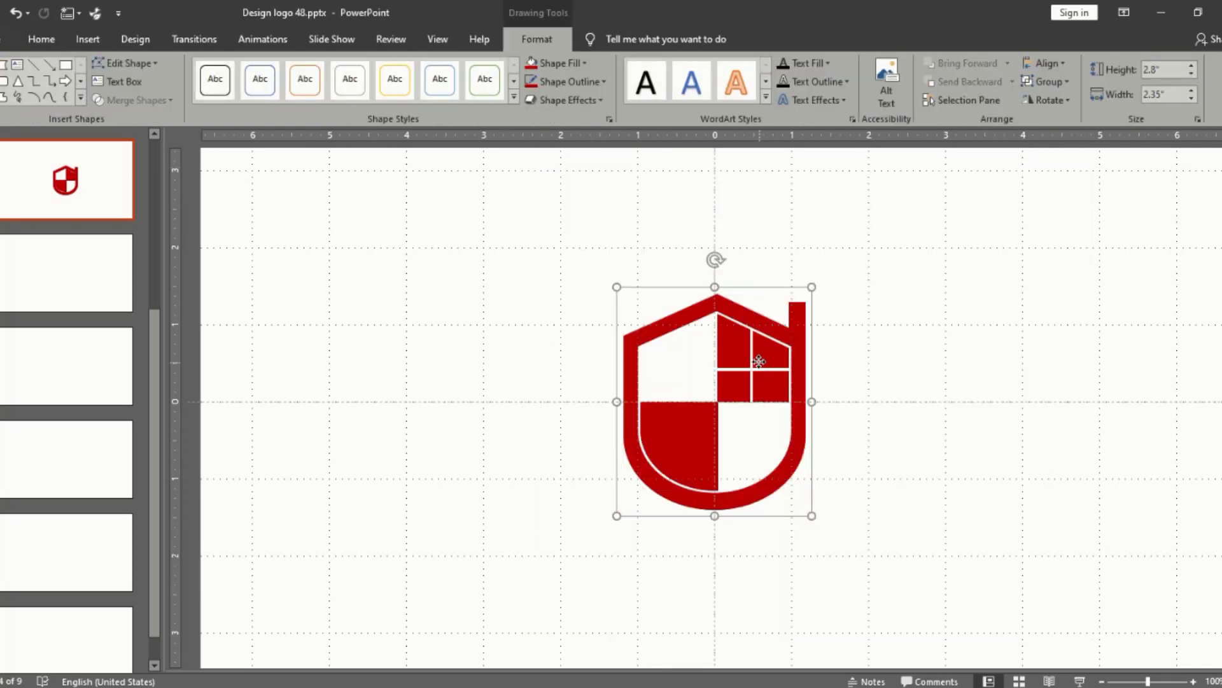
{"action": "left_click_drag", "start_coordinate": [759, 361], "coordinate": [761, 363]}
{"action": "left_click", "coordinate": [816, 502]}
{"action": "left_click", "coordinate": [730, 64]}
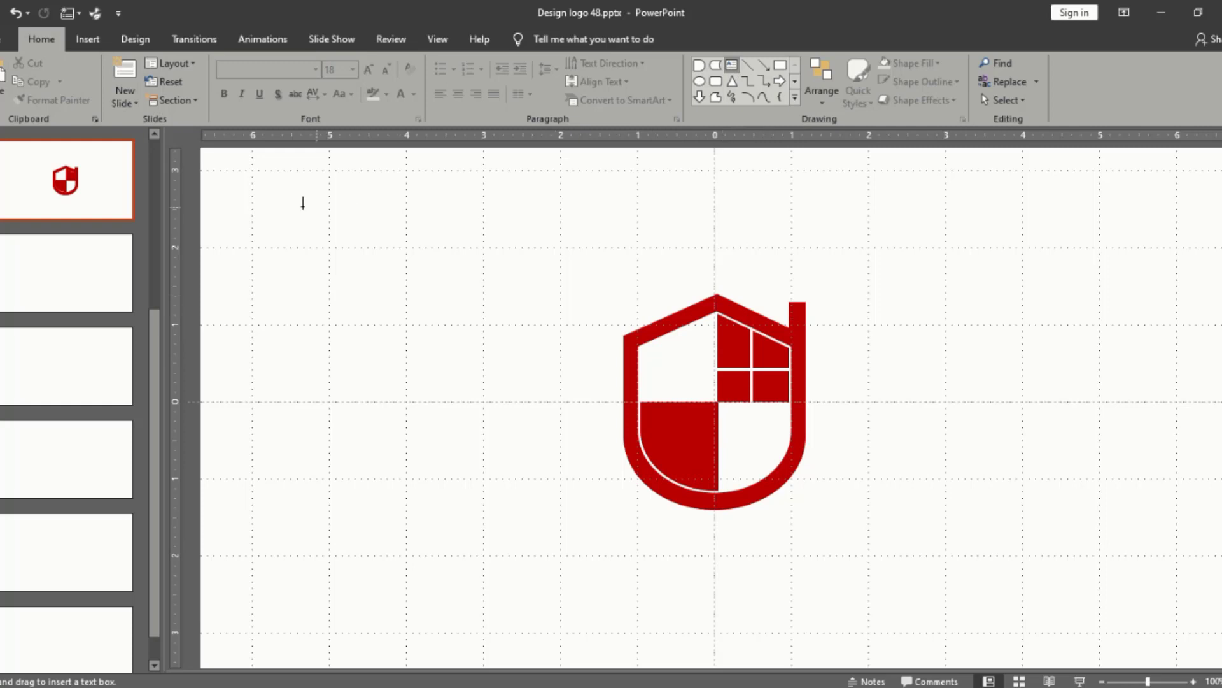
{"action": "left_click", "coordinate": [376, 246]}
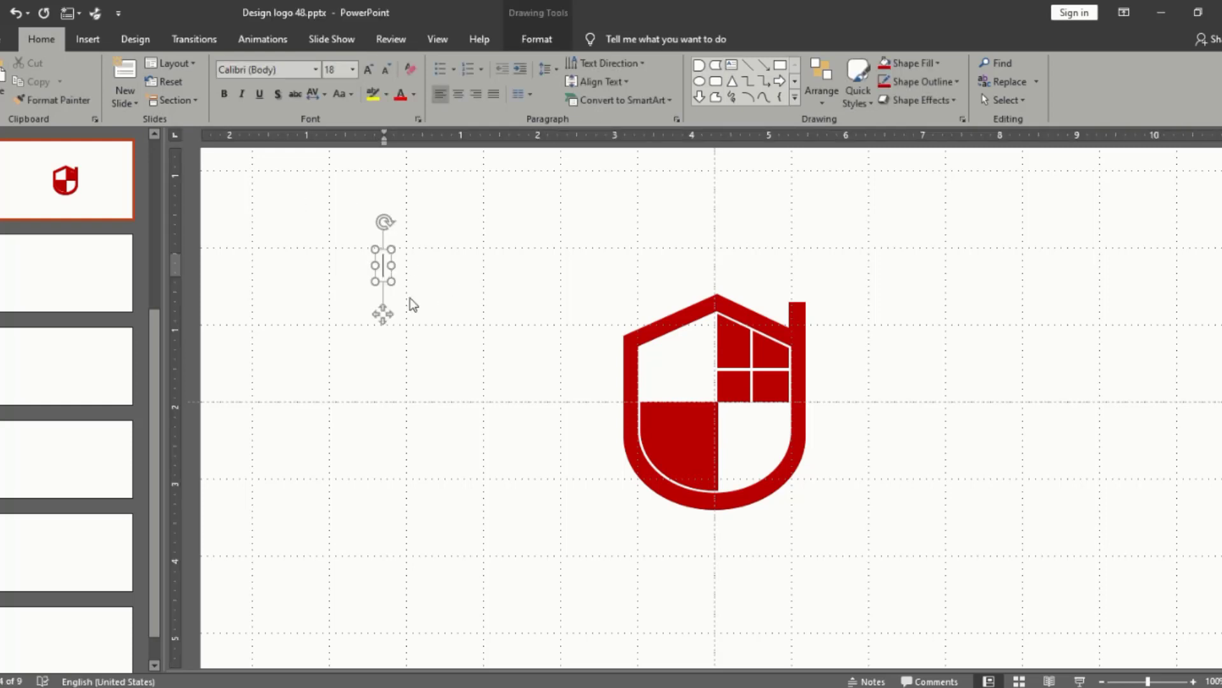
{"action": "left_click_drag", "start_coordinate": [384, 275], "coordinate": [736, 384]}
{"action": "left_click", "coordinate": [916, 358]}
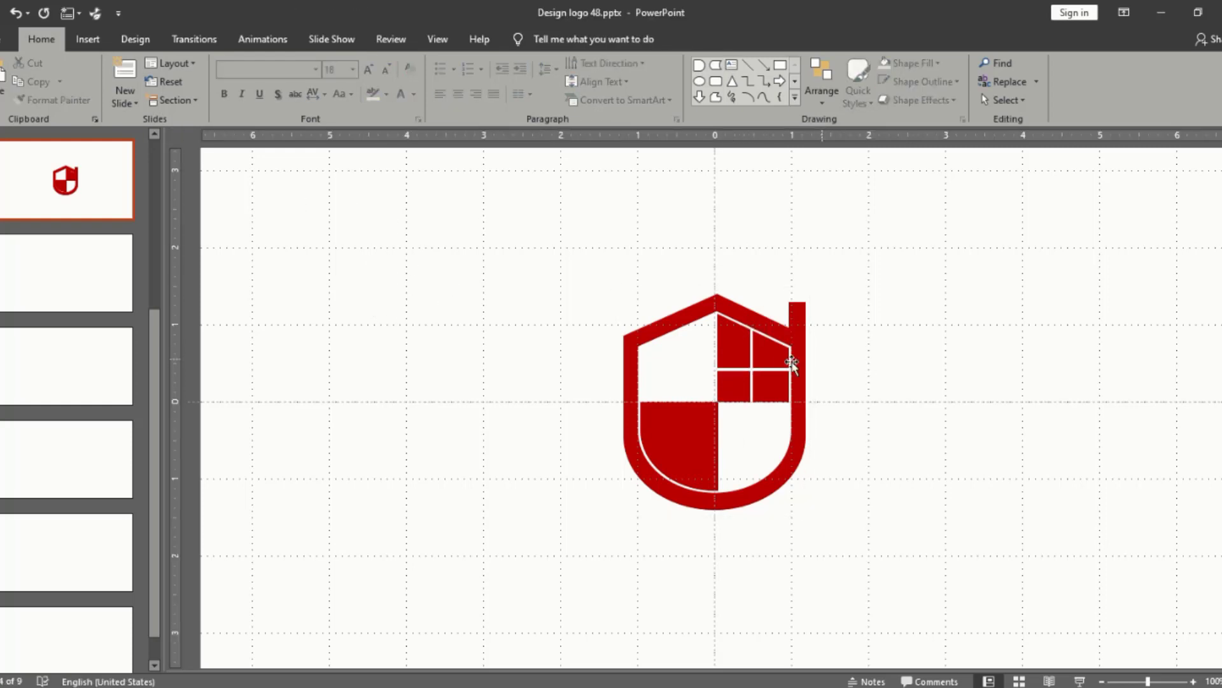
Give the upper-right window pane inside the grouped logo the standard dark blue fill and outline
{"action": "left_click", "coordinate": [726, 307]}
{"action": "left_click", "coordinate": [772, 349]}
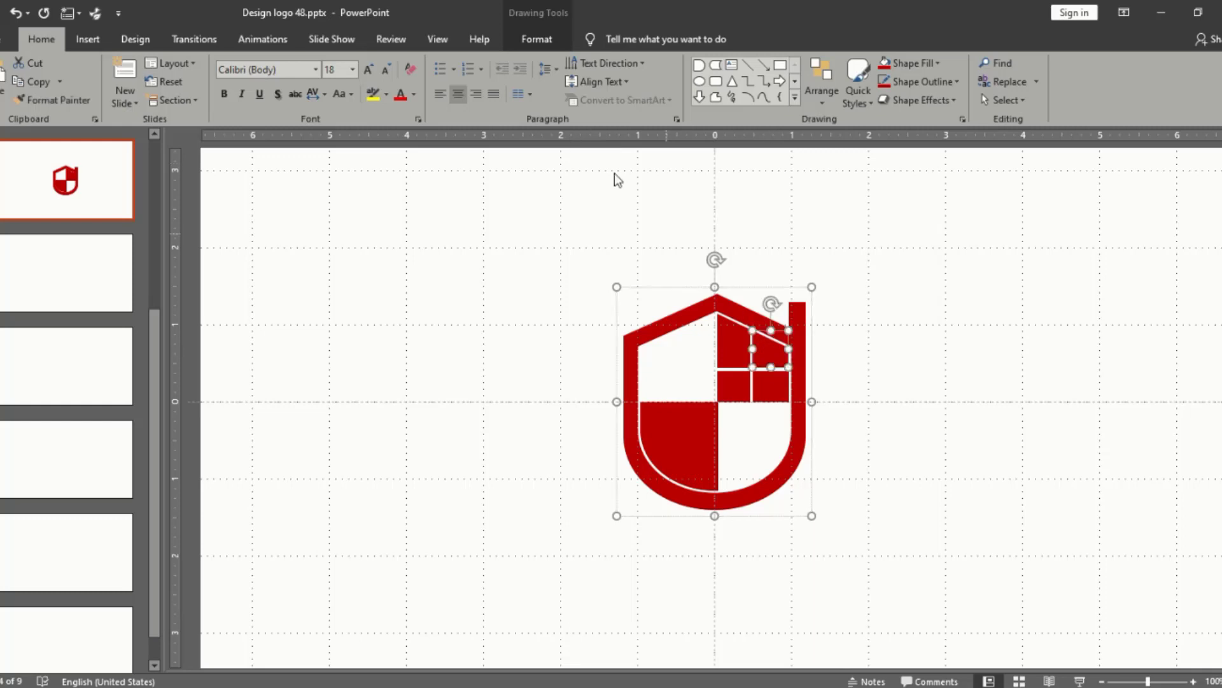
{"action": "left_click", "coordinate": [536, 39]}
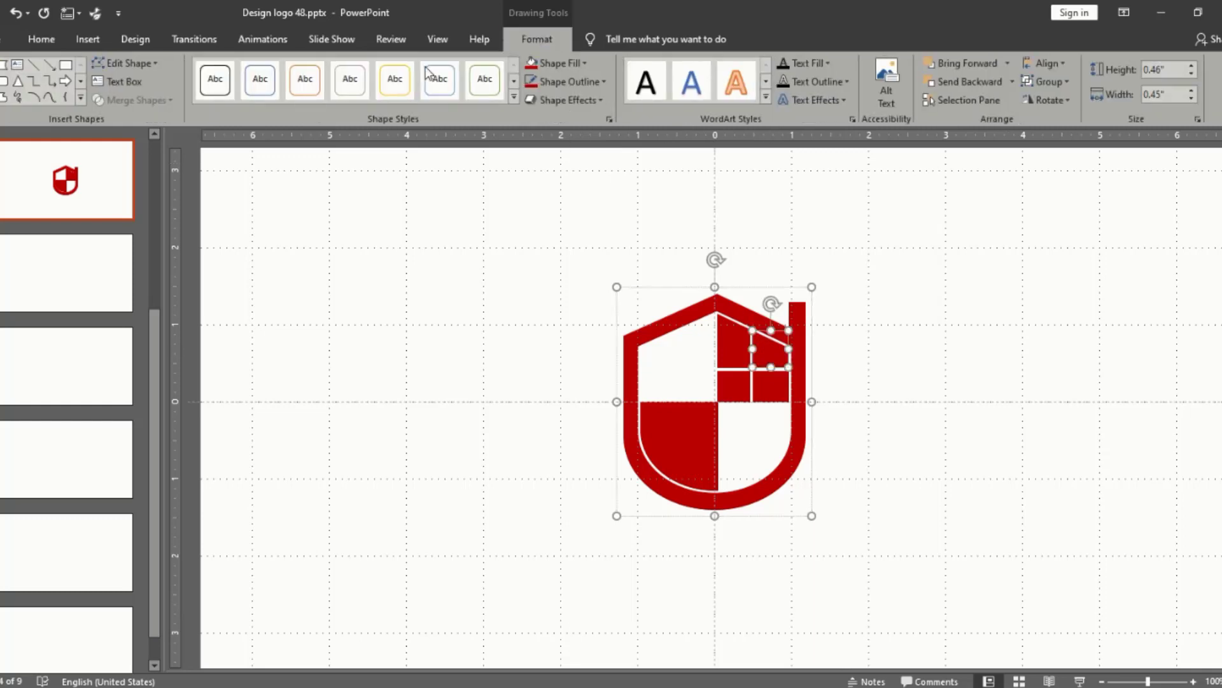
{"action": "left_click", "coordinate": [585, 62]}
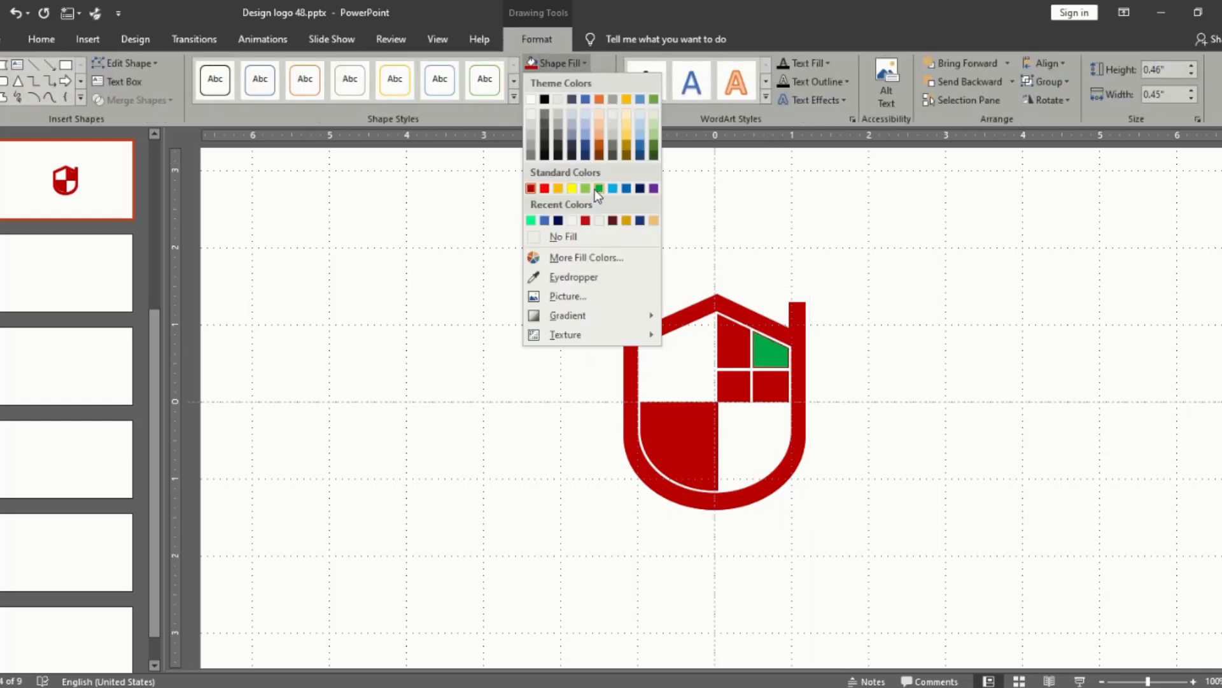
{"action": "left_click", "coordinate": [639, 188]}
{"action": "left_click", "coordinate": [603, 81]}
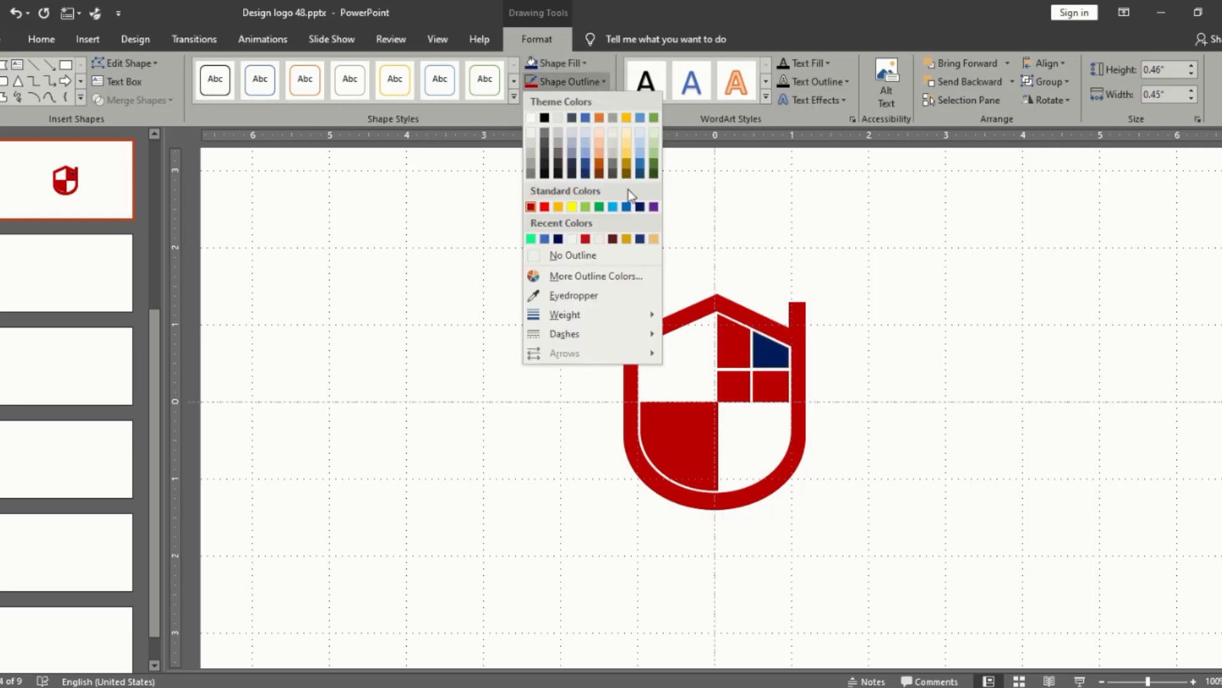
{"action": "left_click", "coordinate": [640, 207]}
Give the lower-left window pane the standard red fill and outline, and fill the lower-right pane with the same red
{"action": "left_click", "coordinate": [735, 390]}
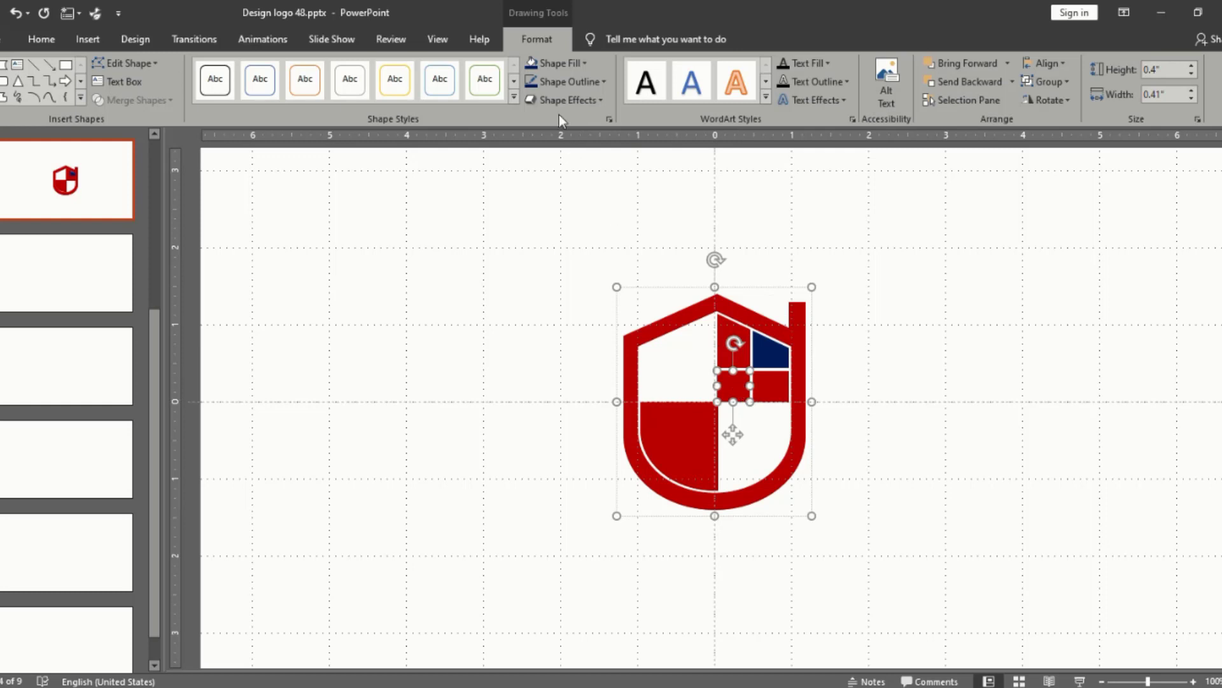
{"action": "left_click", "coordinate": [585, 63]}
{"action": "left_click", "coordinate": [540, 187]}
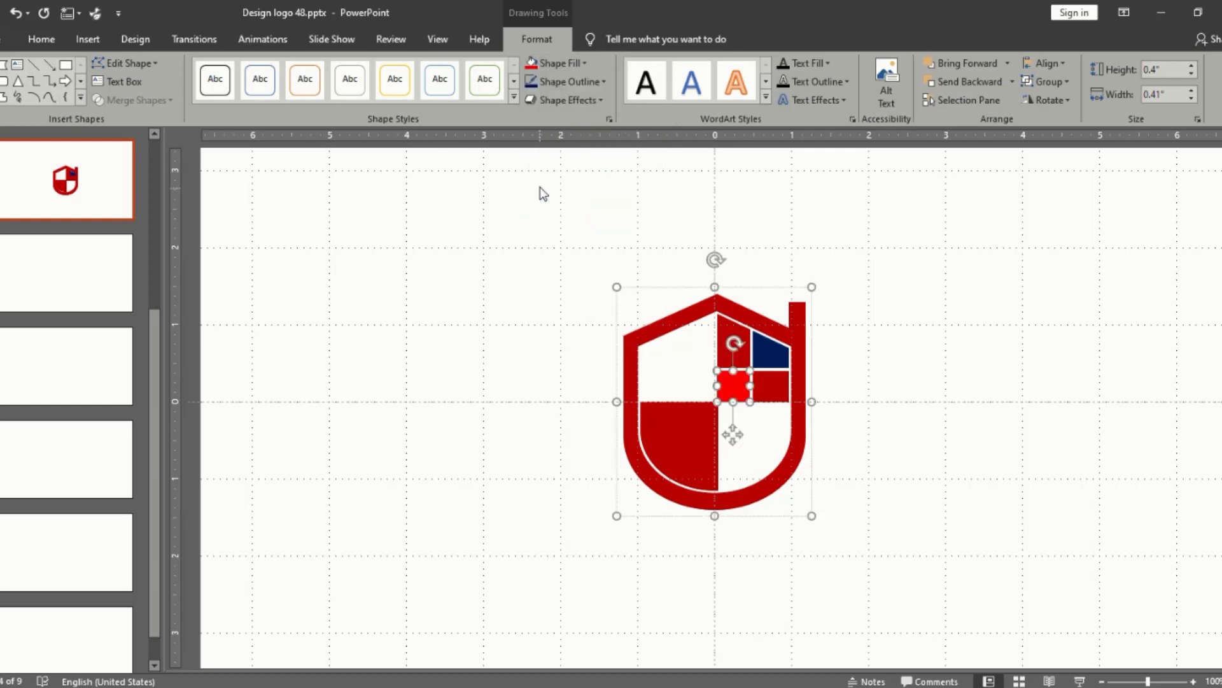
{"action": "left_click", "coordinate": [604, 81]}
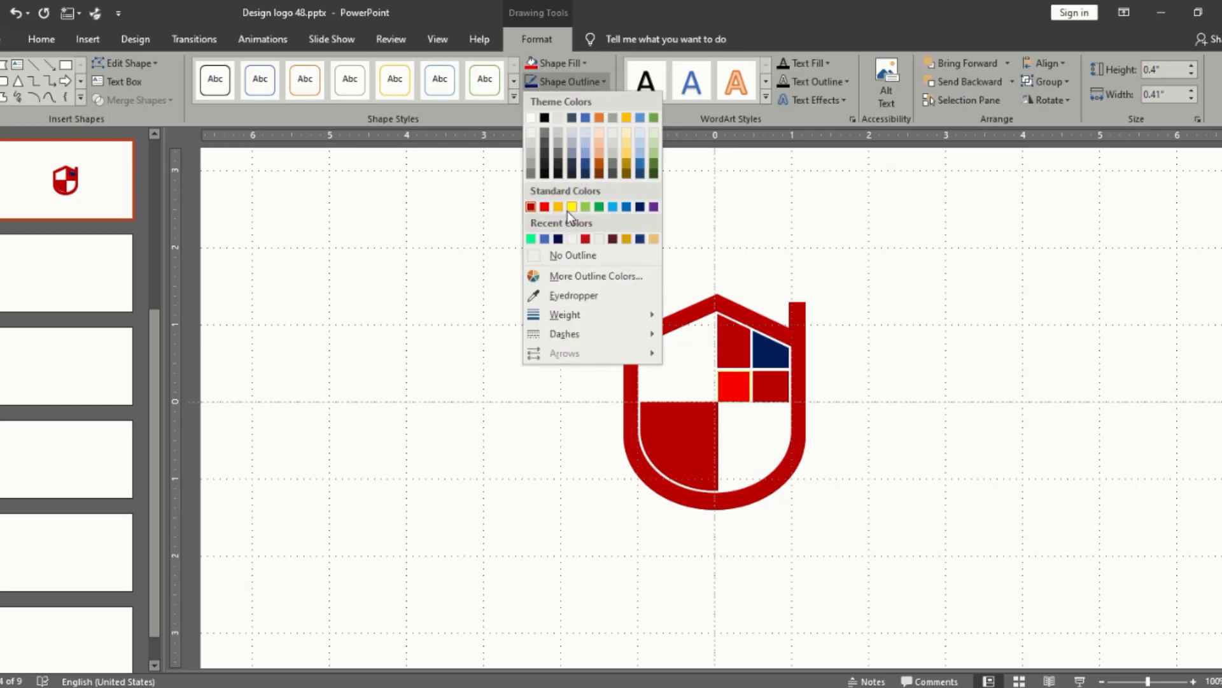
{"action": "left_click", "coordinate": [544, 207]}
{"action": "left_click", "coordinate": [765, 377]}
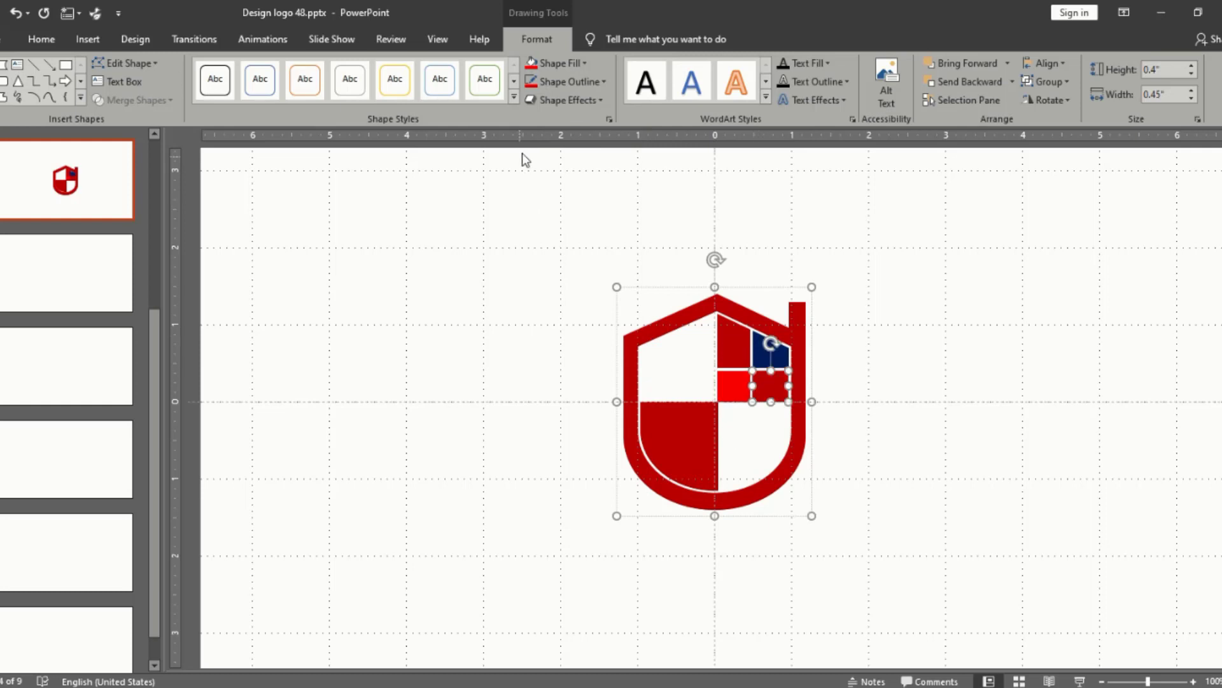
{"action": "left_click", "coordinate": [532, 63]}
{"action": "left_click", "coordinate": [912, 384]}
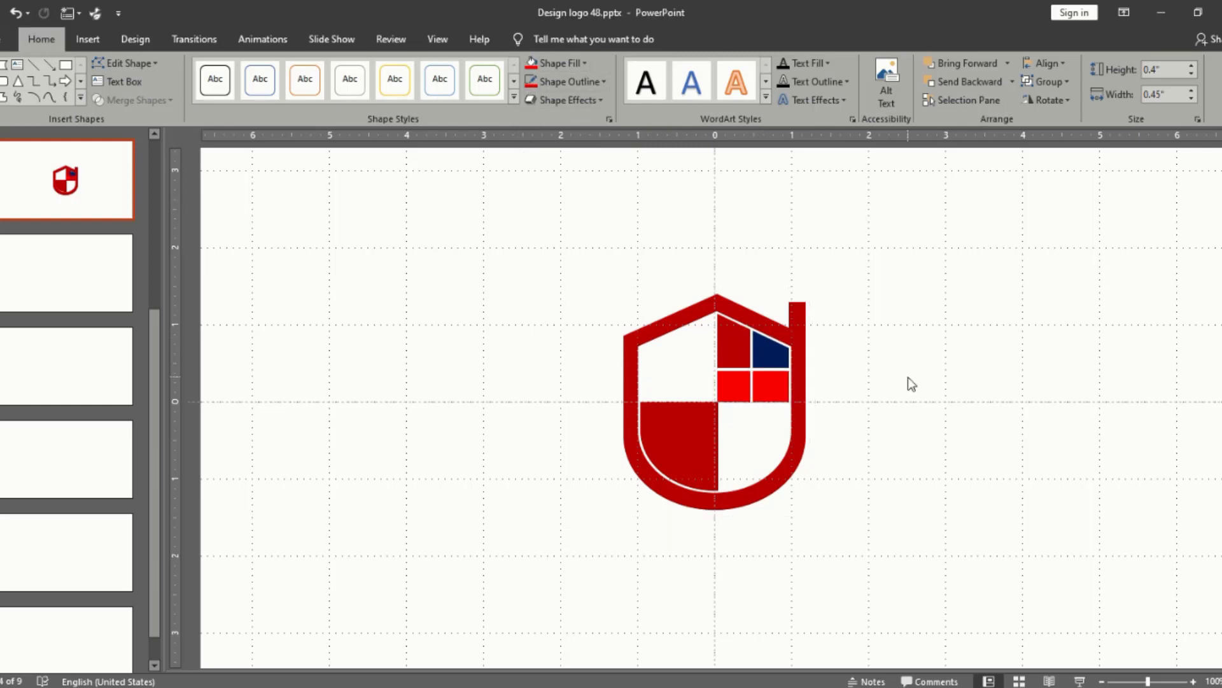
Set the upper-right window pane's fill and outline to the standard dark red colour
{"action": "left_click", "coordinate": [772, 349]}
{"action": "left_click", "coordinate": [773, 349]}
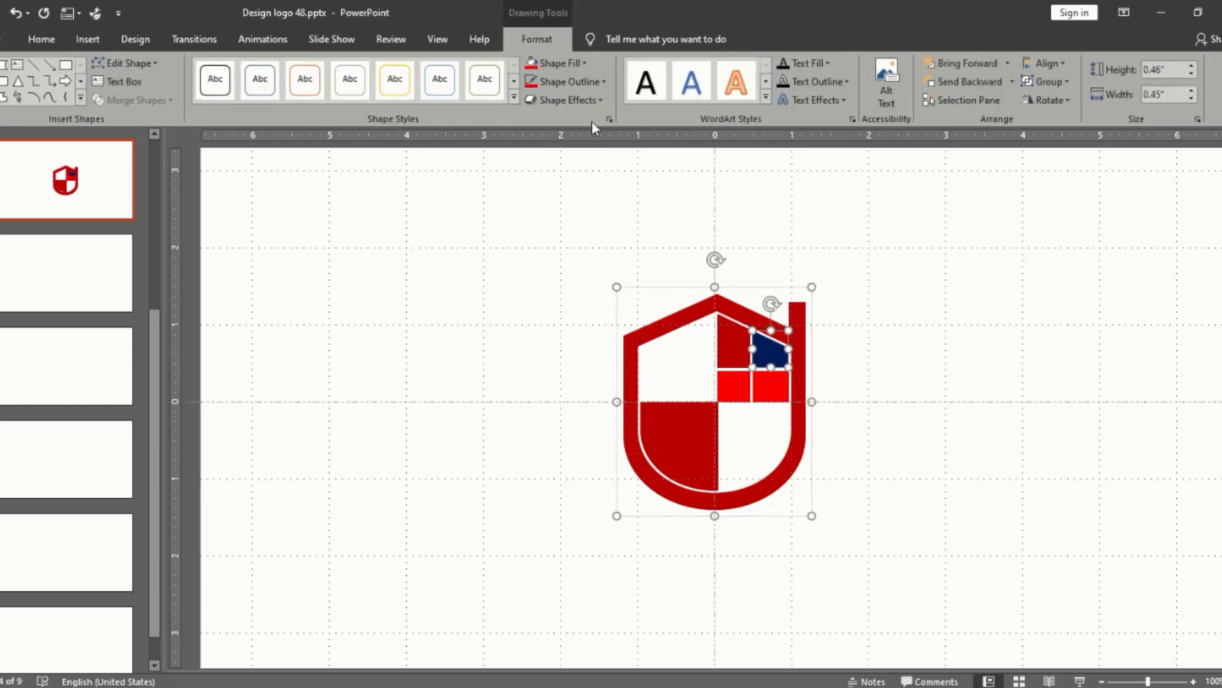
{"action": "left_click", "coordinate": [586, 60]}
{"action": "left_click", "coordinate": [532, 186]}
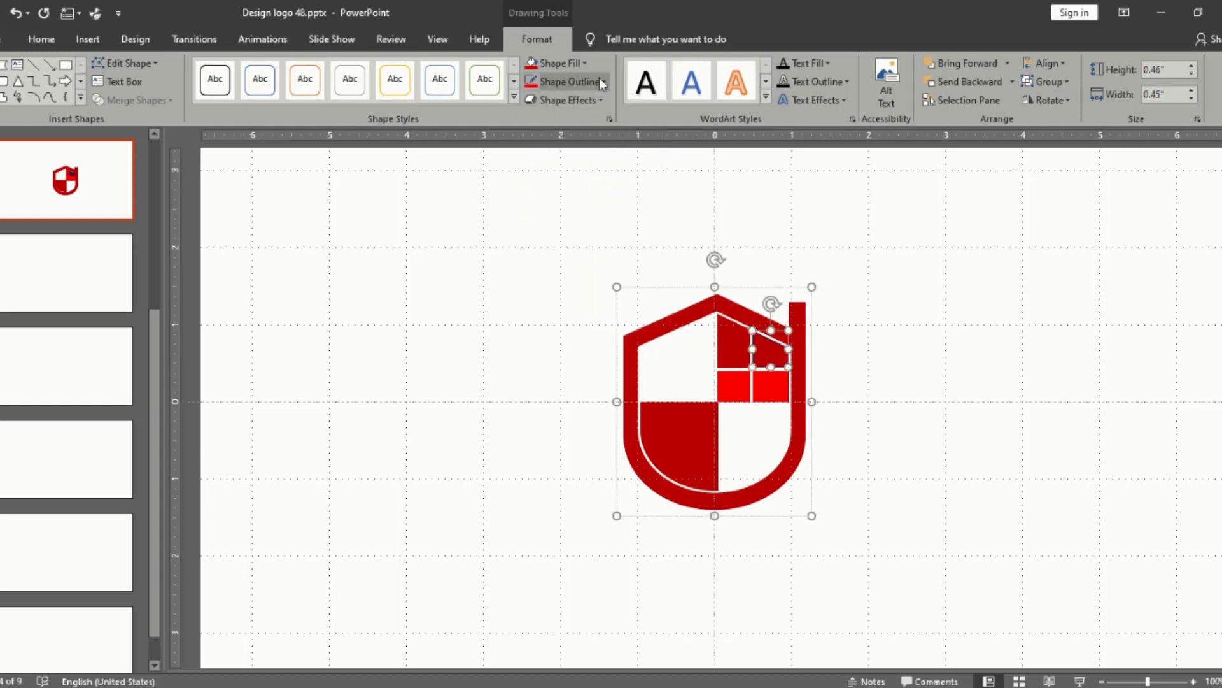
{"action": "left_click", "coordinate": [605, 82]}
{"action": "left_click", "coordinate": [529, 208]}
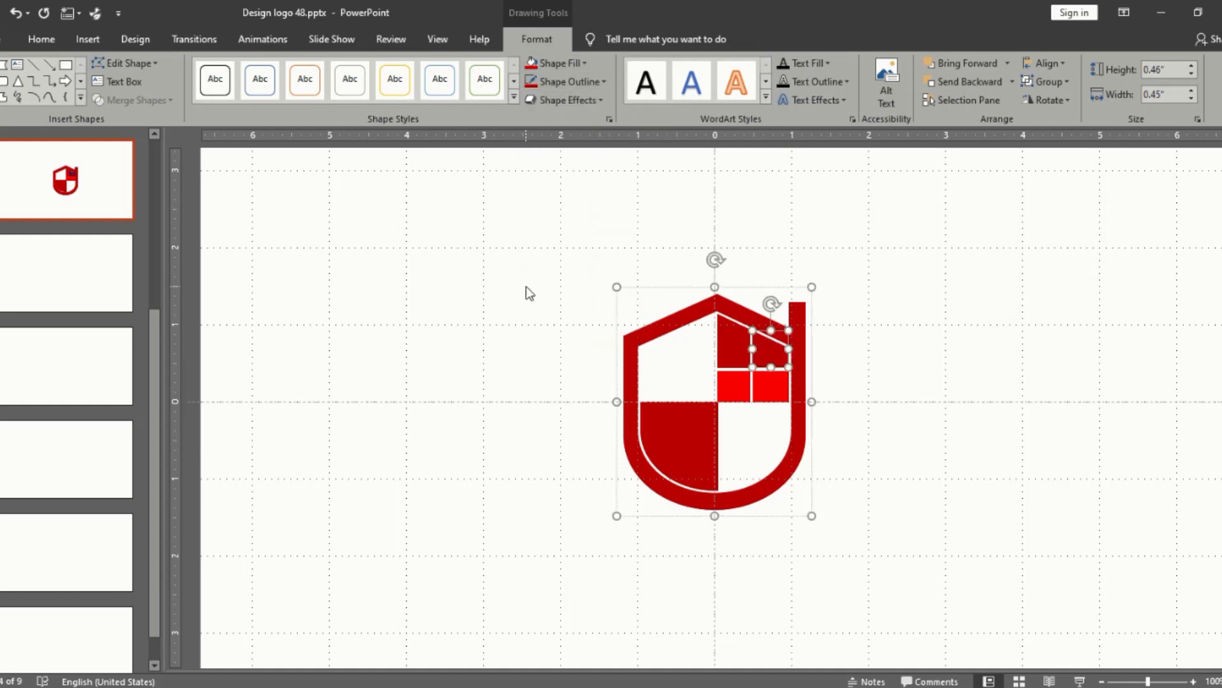
{"action": "left_click", "coordinate": [525, 287]}
{"action": "left_click", "coordinate": [665, 457]}
{"action": "left_click", "coordinate": [876, 437]}
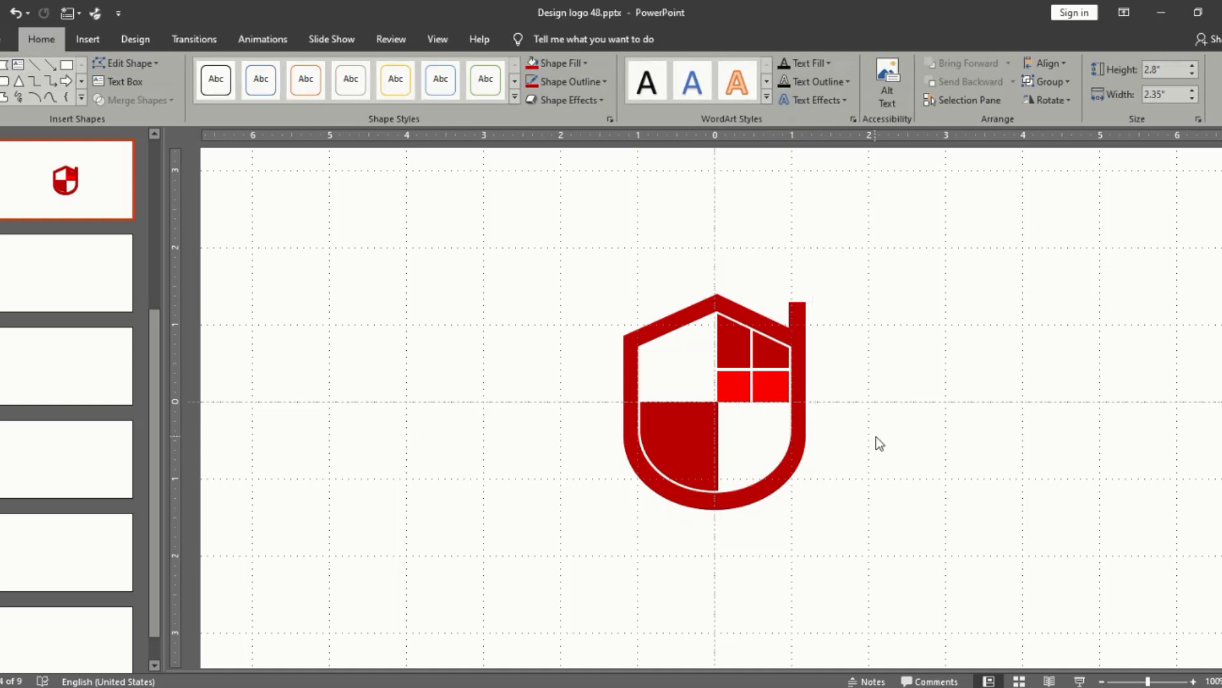
Fill the lower-left window pane with the standard dark red colour
{"action": "left_click", "coordinate": [738, 391]}
{"action": "left_click", "coordinate": [736, 390]}
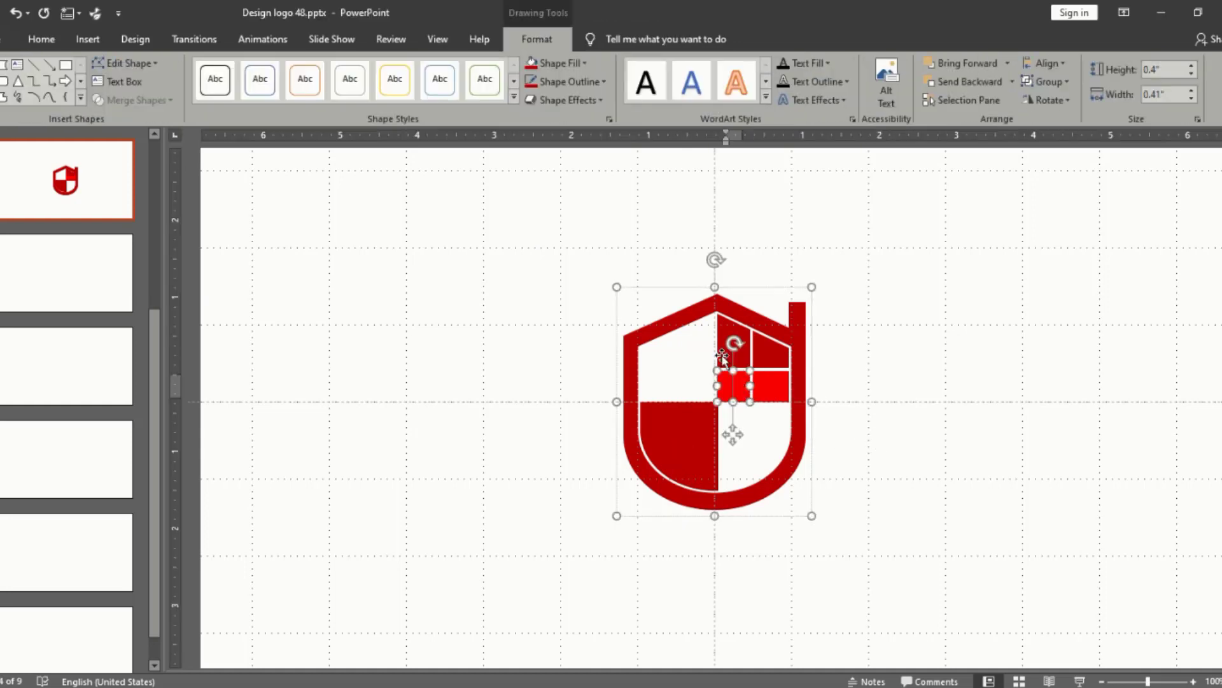
{"action": "left_click", "coordinate": [529, 64]}
{"action": "left_click", "coordinate": [777, 385]}
Give the upper-left window pane the standard red fill and outline, then deselect the logo
{"action": "left_click", "coordinate": [739, 344]}
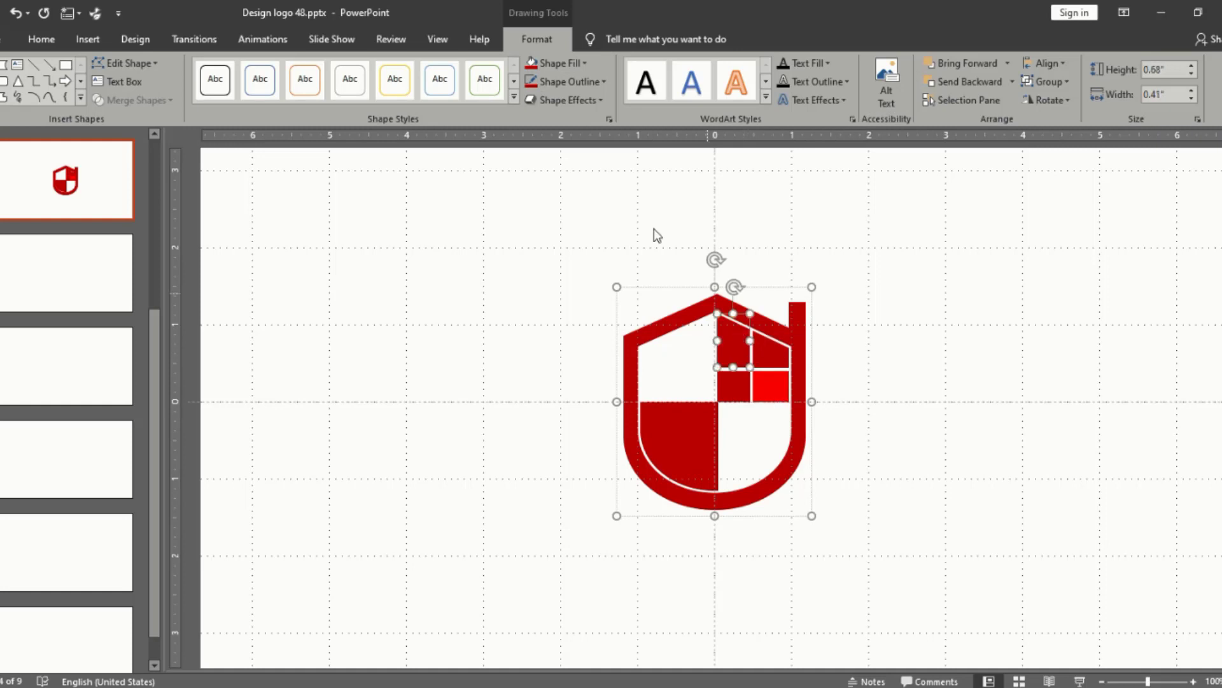
{"action": "left_click", "coordinate": [586, 64]}
{"action": "left_click", "coordinate": [546, 191]}
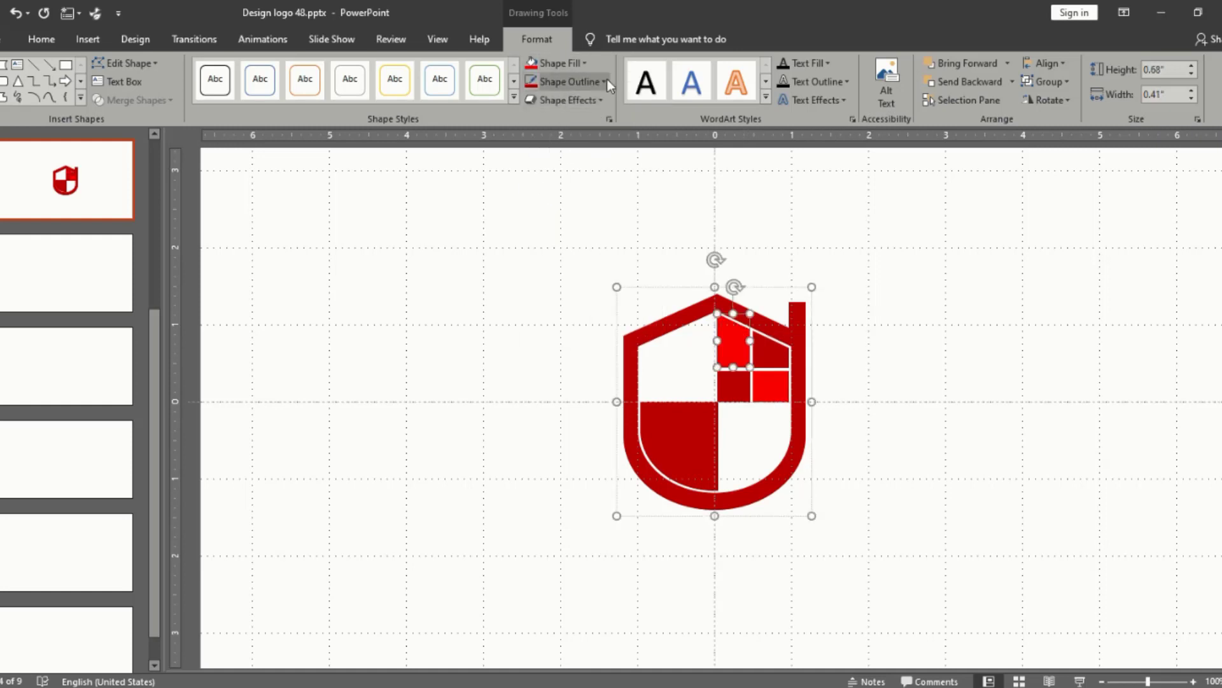
{"action": "left_click", "coordinate": [604, 82]}
{"action": "left_click", "coordinate": [544, 207]}
{"action": "left_click", "coordinate": [879, 287]}
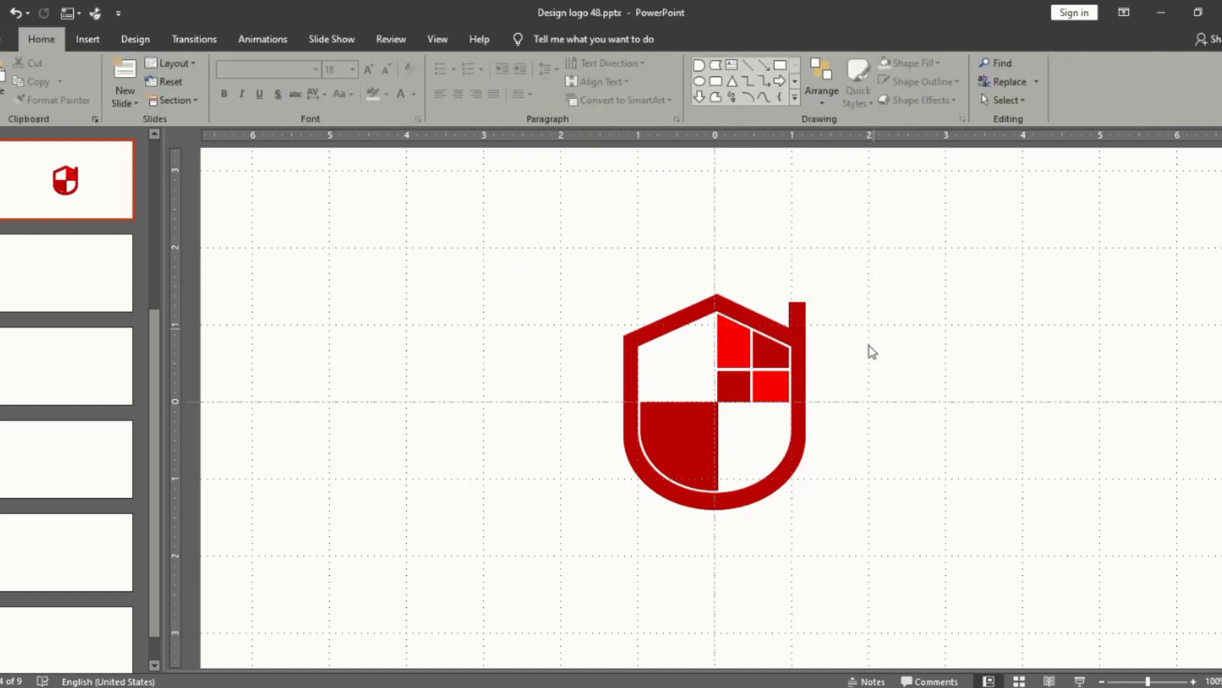
Apply the Fly In animation to the whole logo group and play the slide show from the current slide
{"action": "left_click", "coordinate": [254, 38]}
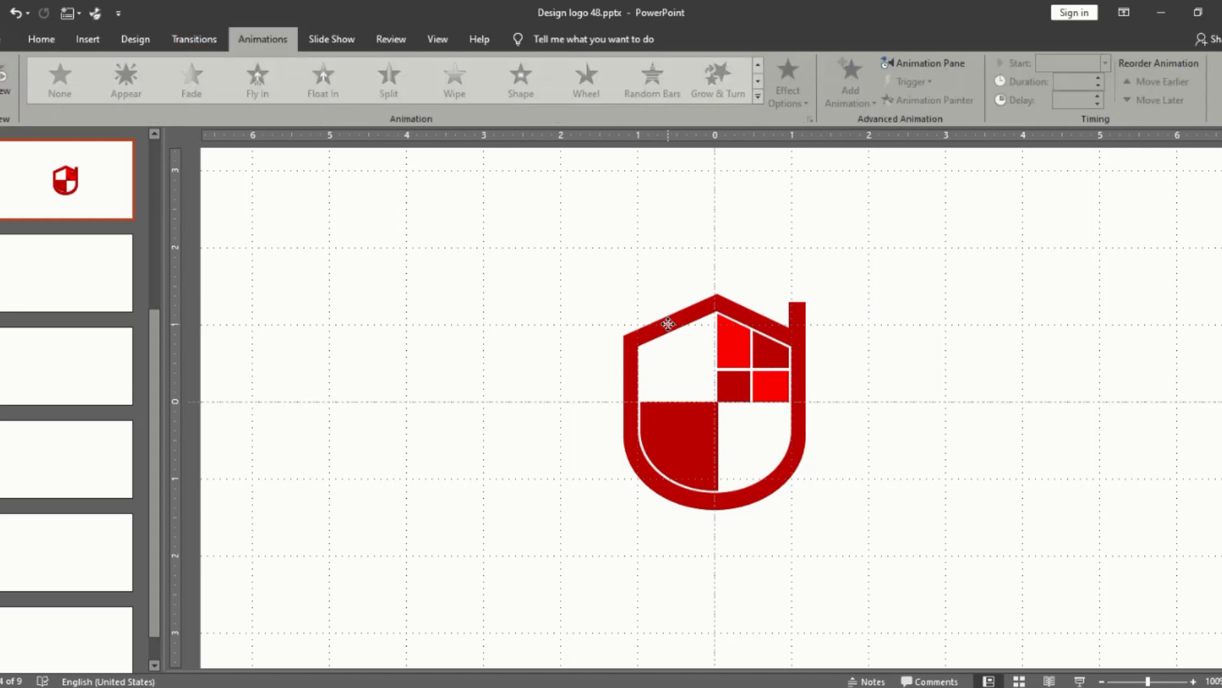
{"action": "left_click", "coordinate": [683, 345]}
{"action": "left_click", "coordinate": [252, 38]}
{"action": "left_click", "coordinate": [258, 79]}
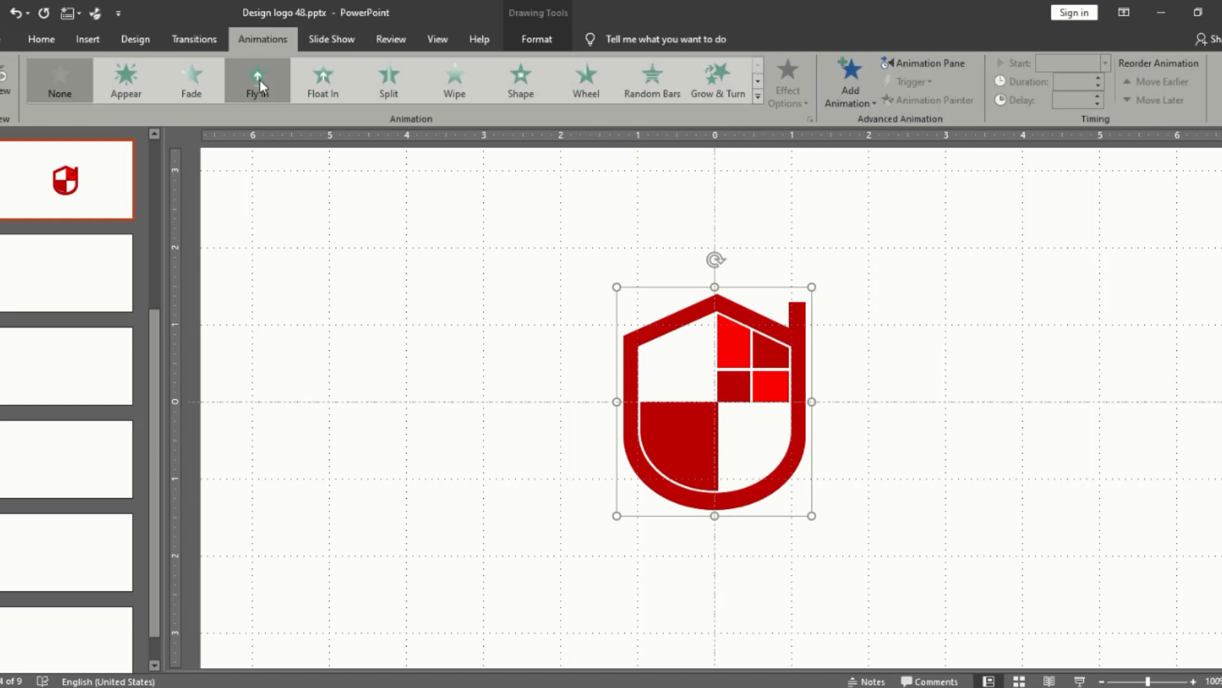
{"action": "left_click", "coordinate": [1080, 680]}
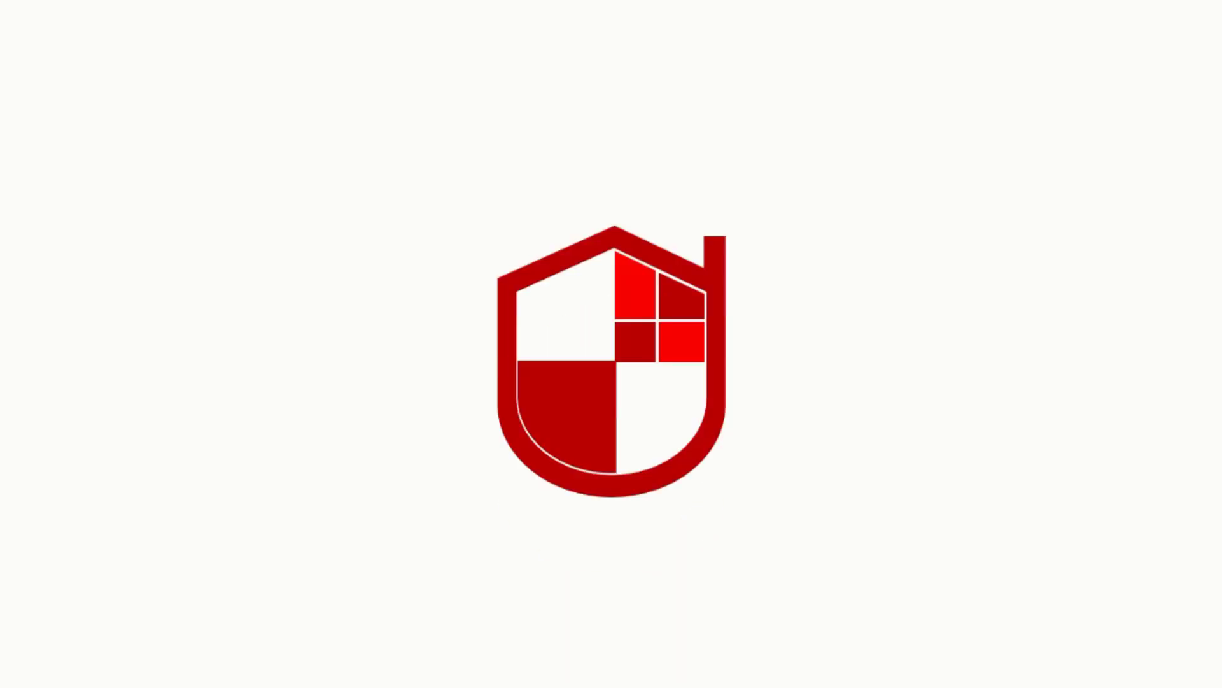